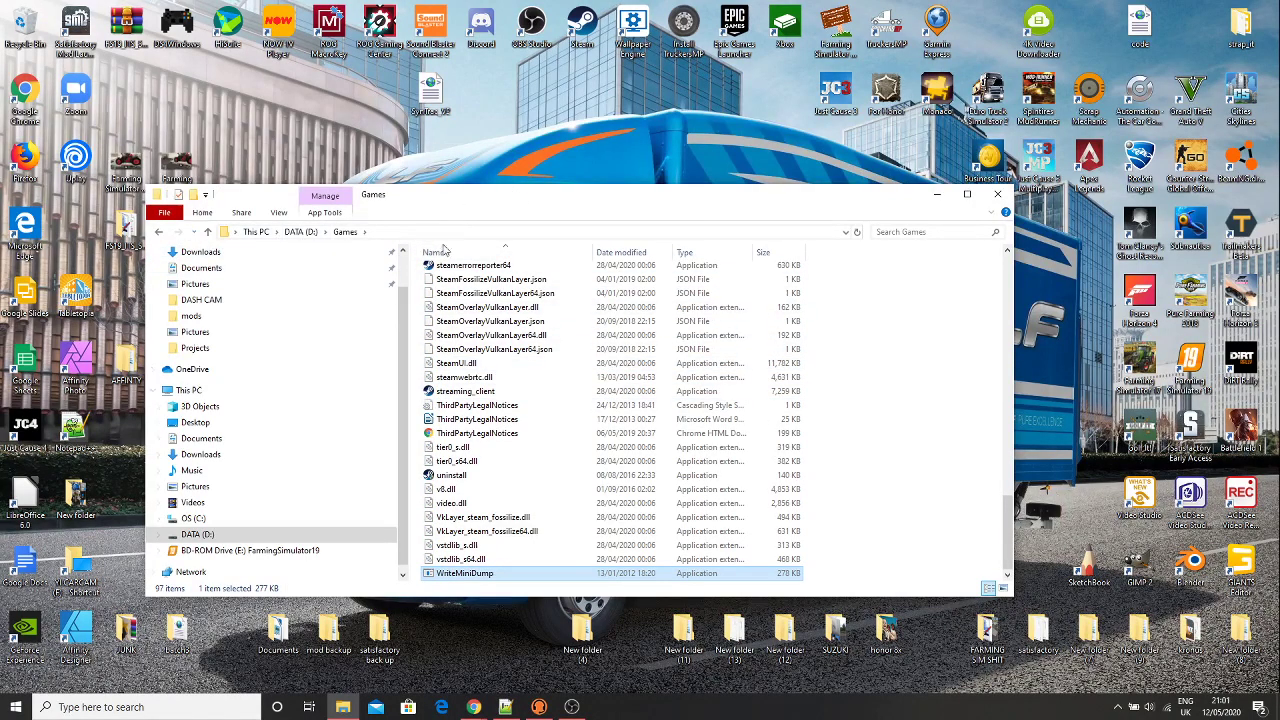
Clear the file selection in the D: Games folder and scroll down to steamapps
left_click(956, 330)
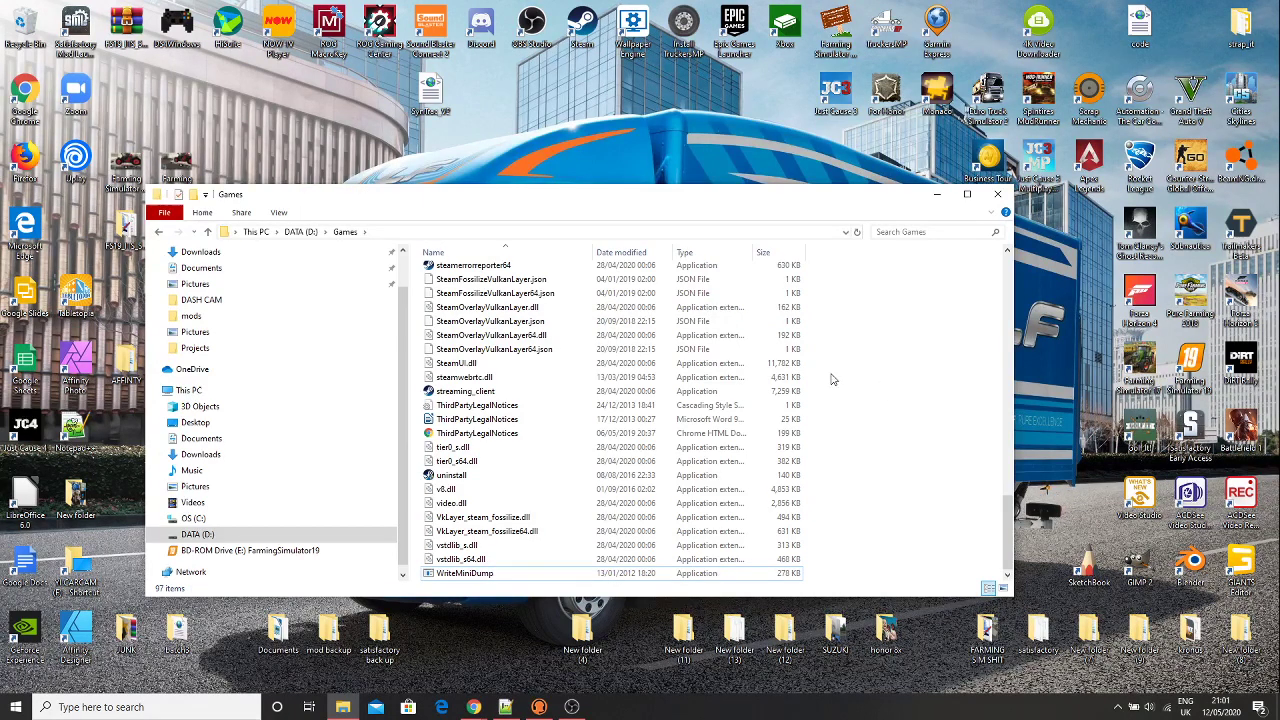
mouse_move(1005, 532)
left_mouse_down()
mouse_move(937, 397)
mouse_move(943, 263)
left_mouse_up()
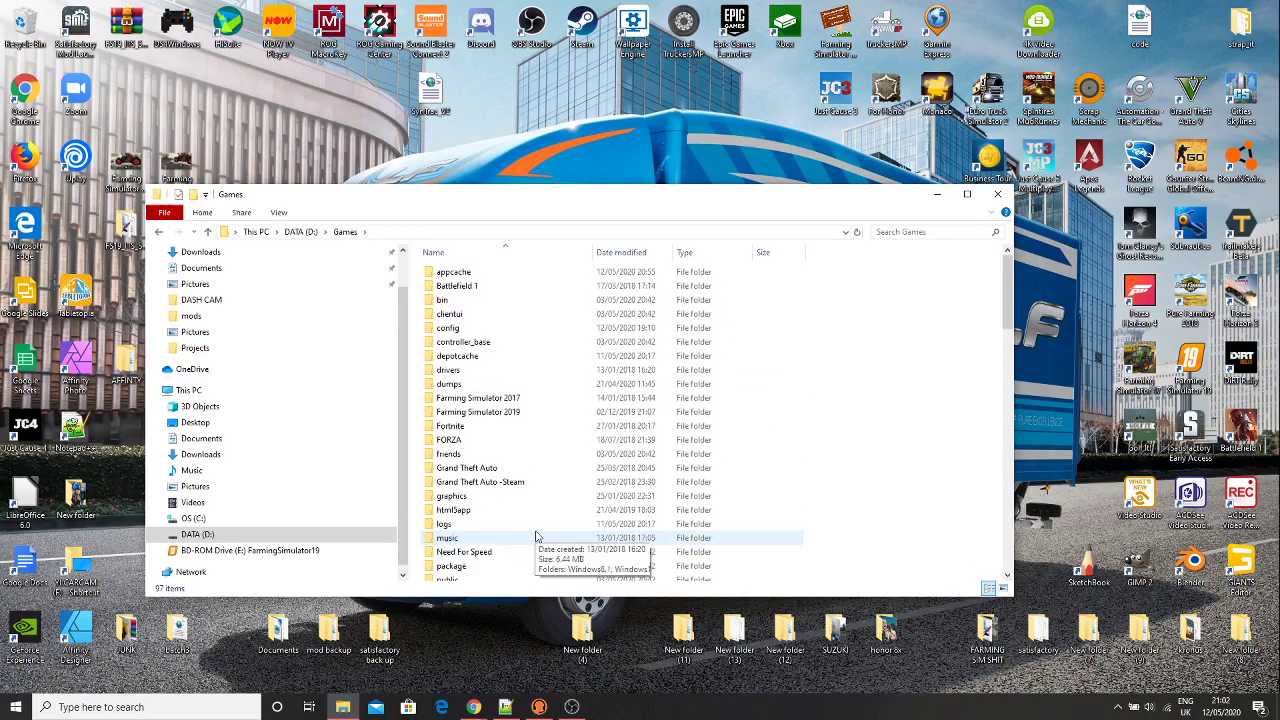
scroll(535, 538, "down", 6)
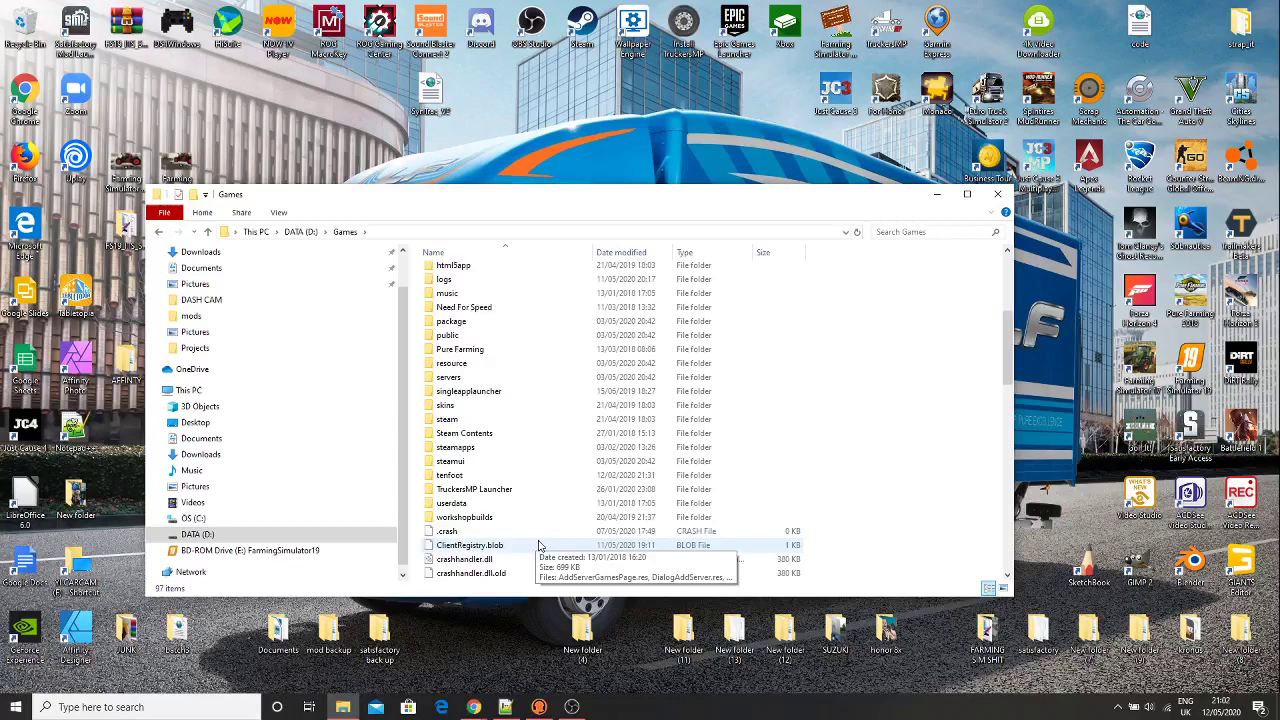
scroll(538, 545, "down", 1)
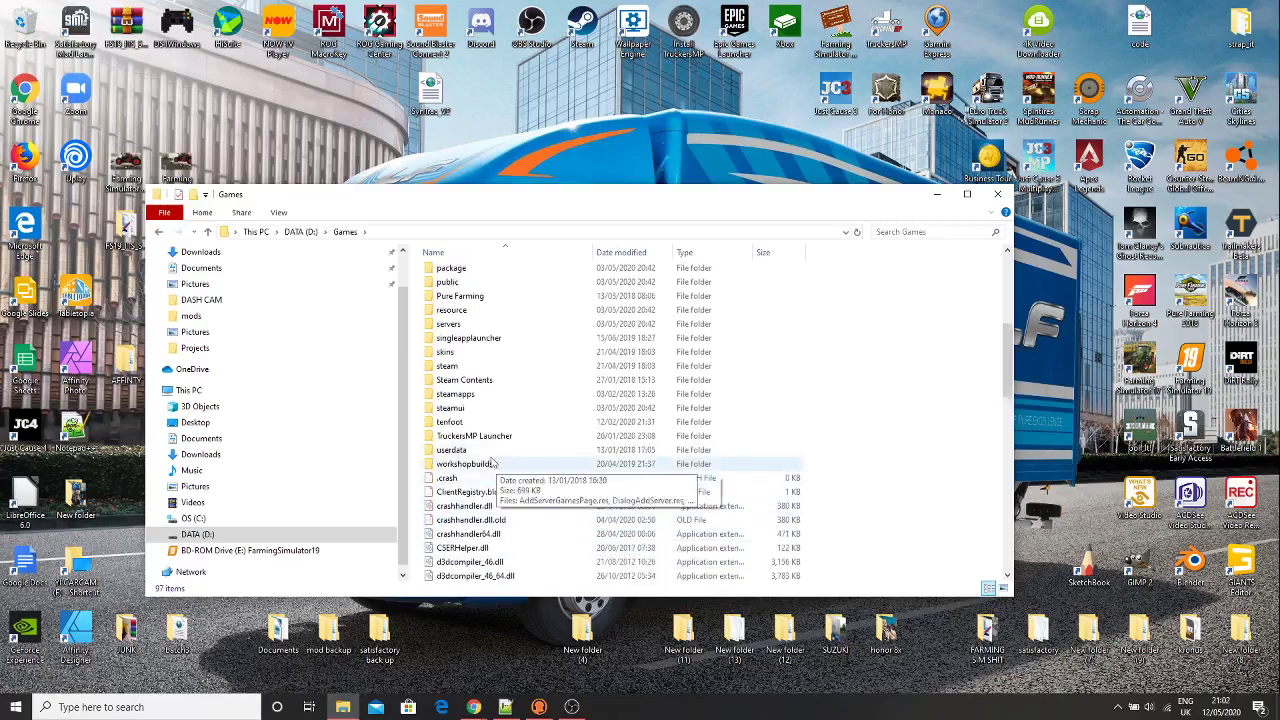
Go through steamapps > common > Scrap Mechanic > Survival > Scripts > game
double_click(457, 399)
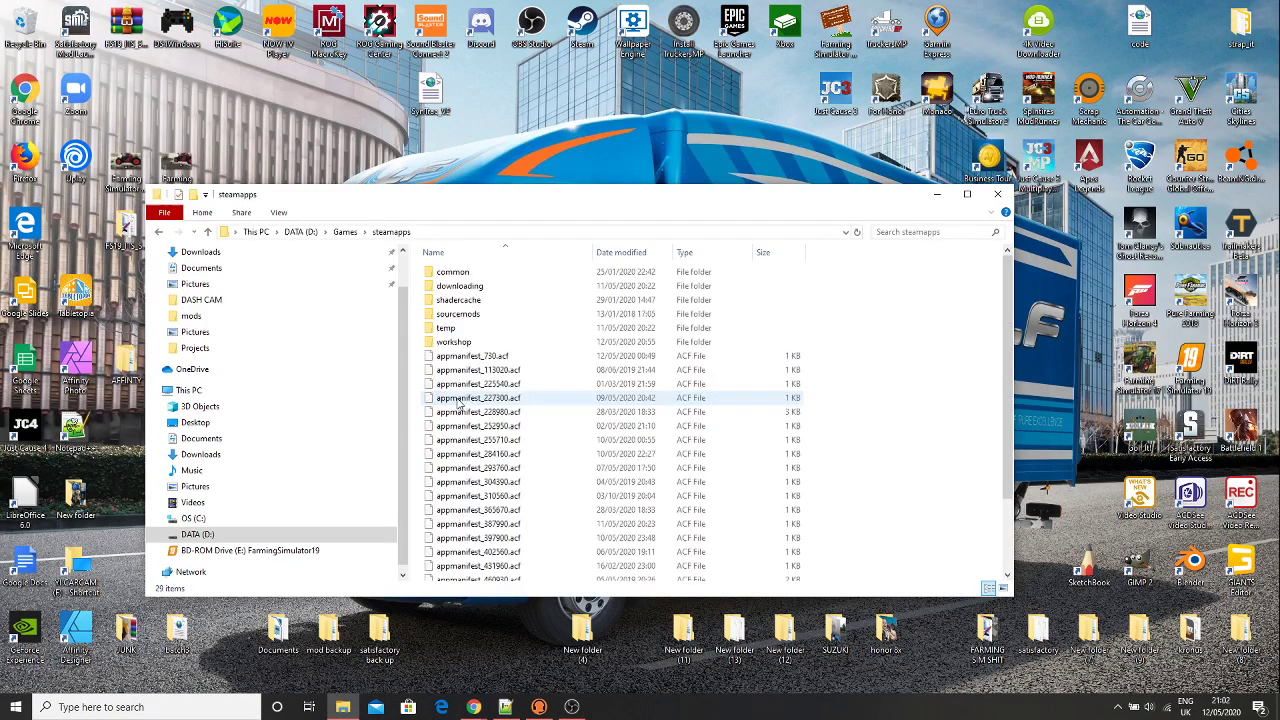
double_click(480, 276)
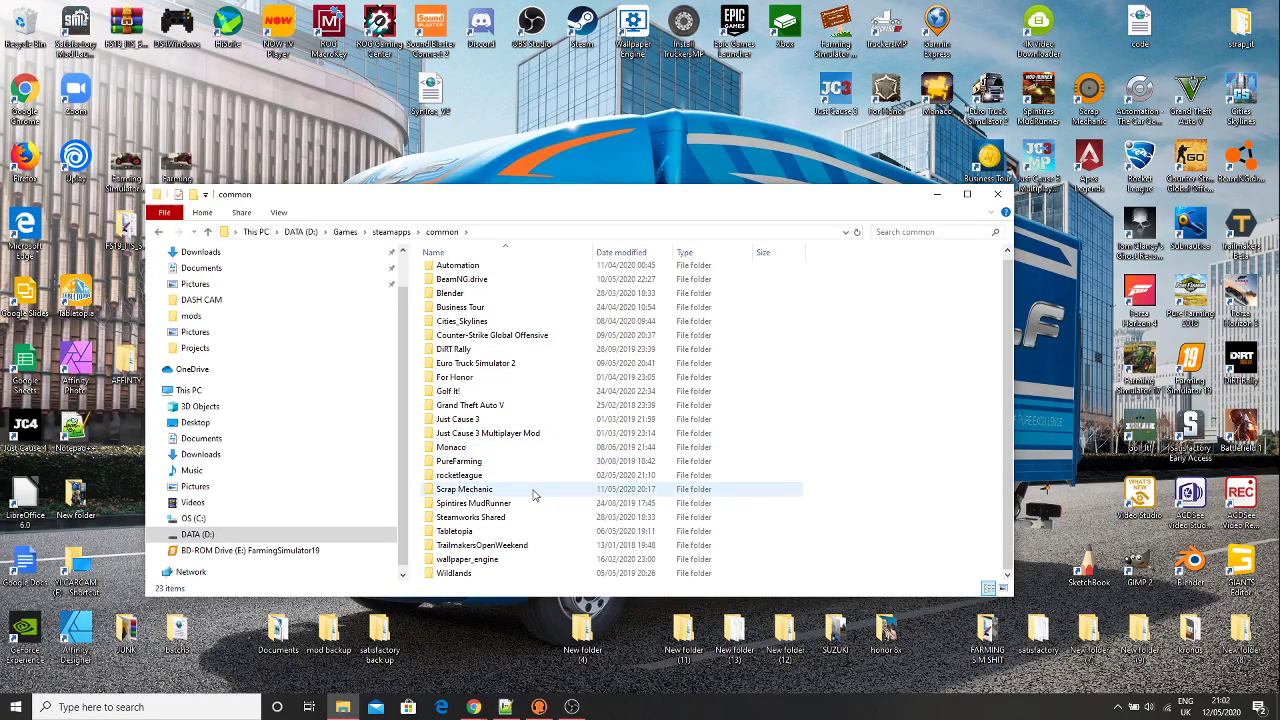
double_click(533, 495)
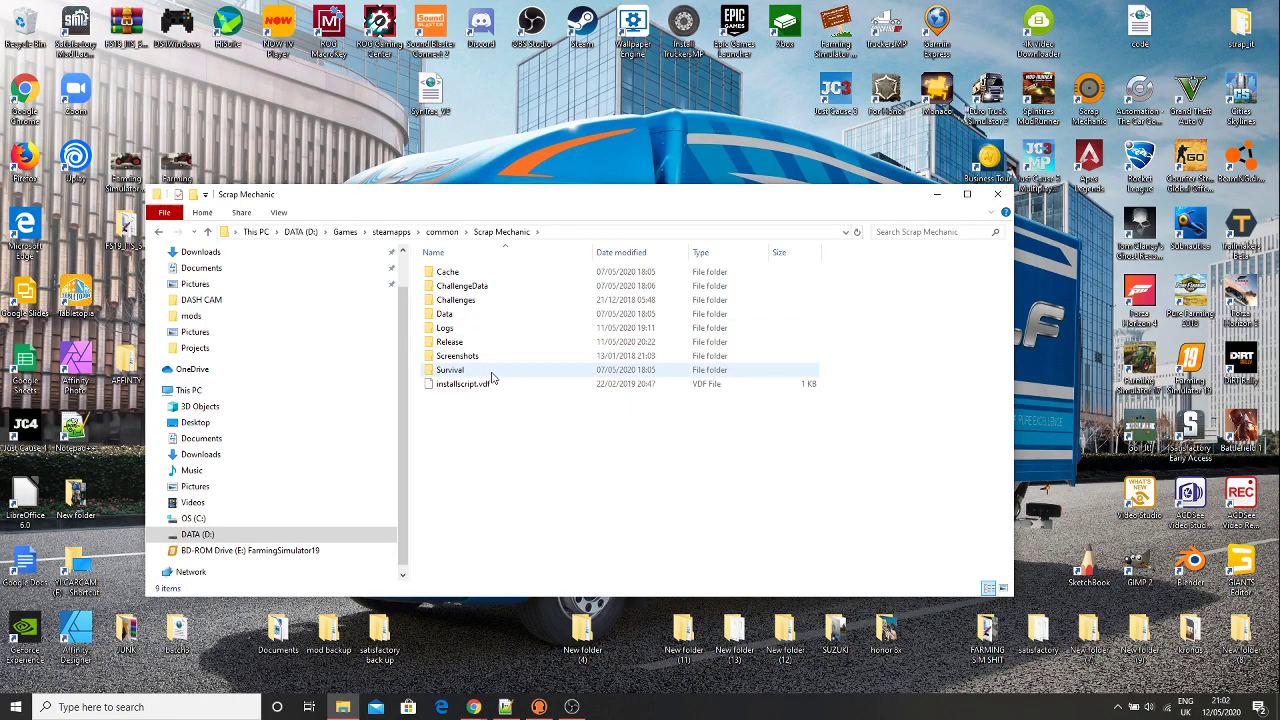
left_click(492, 371)
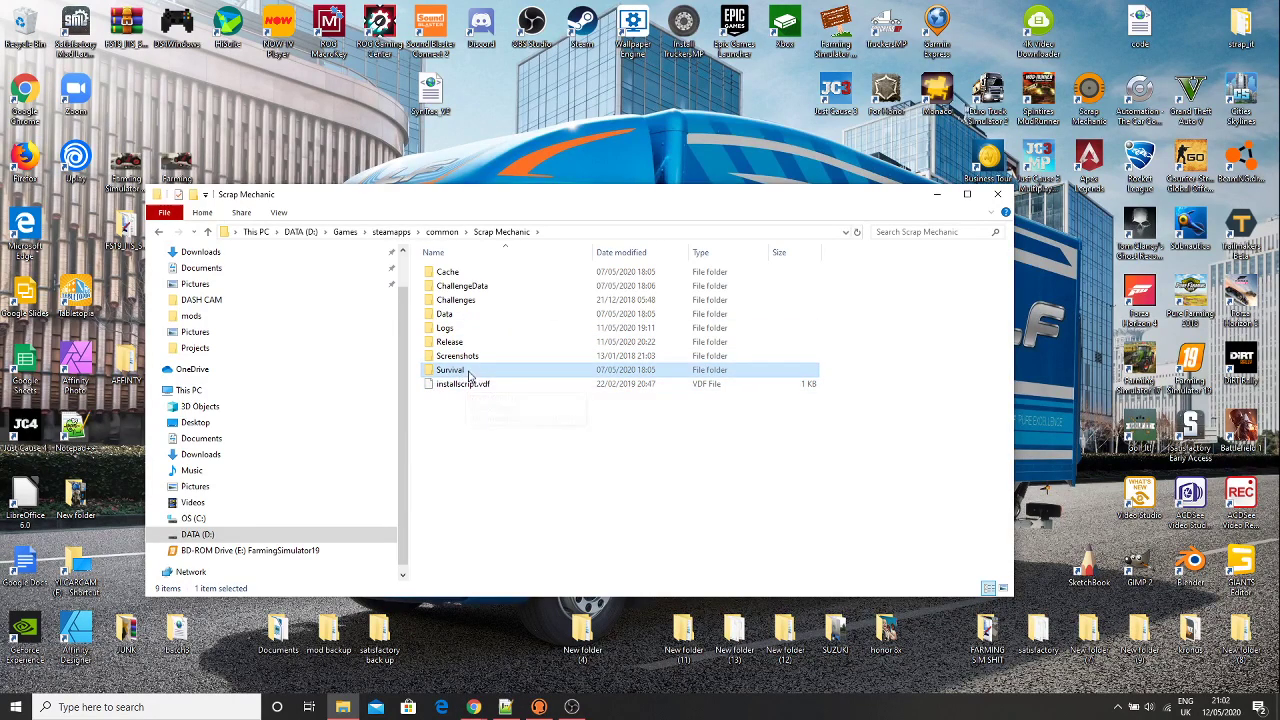
double_click(473, 375)
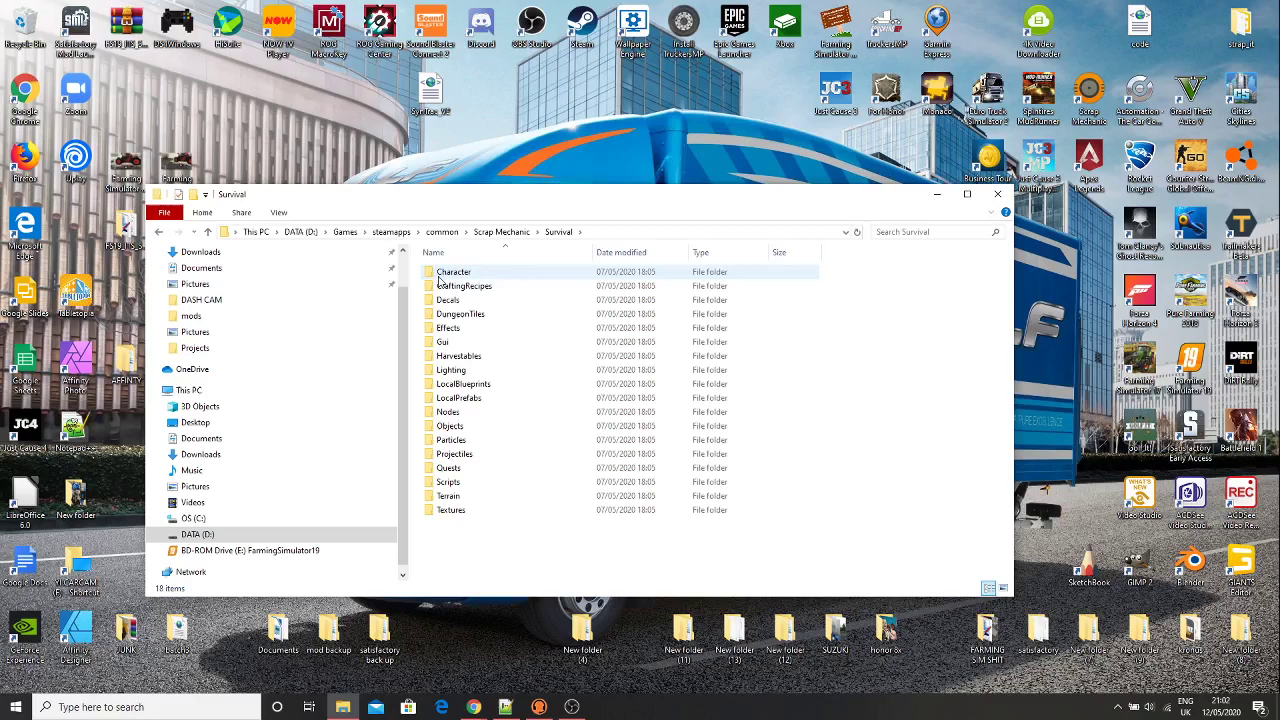
left_click(473, 482)
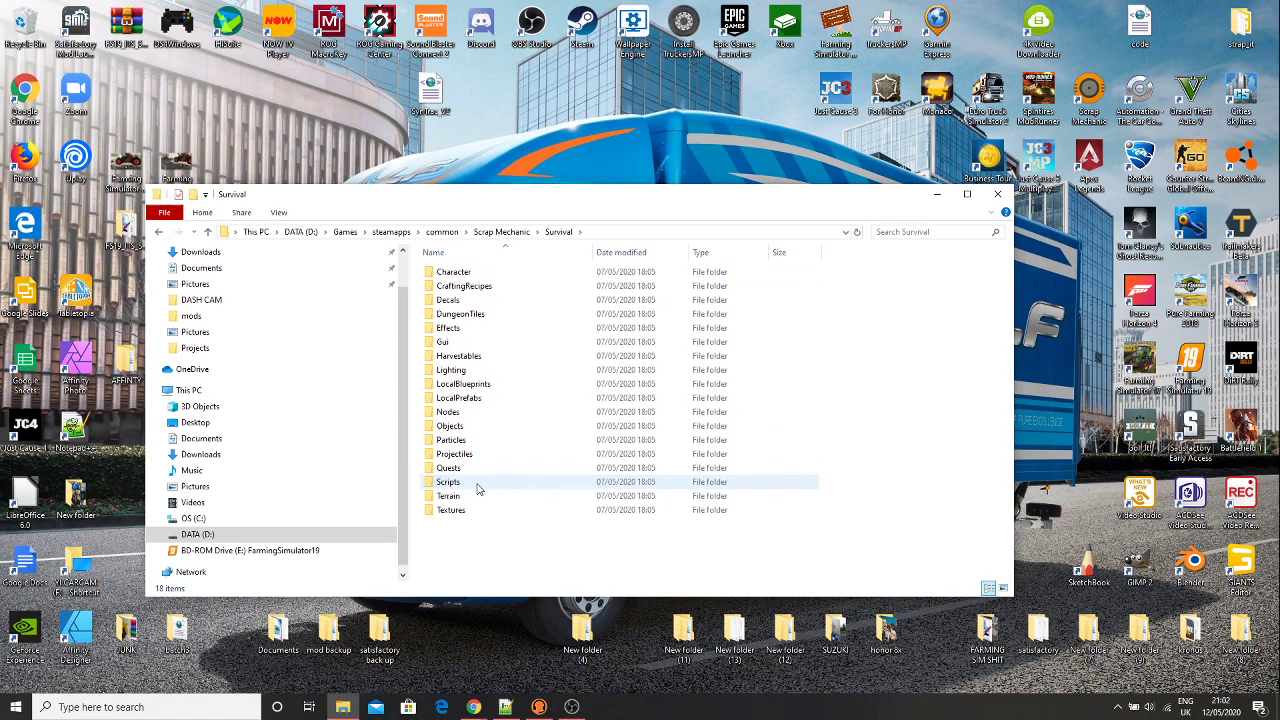
double_click(477, 487)
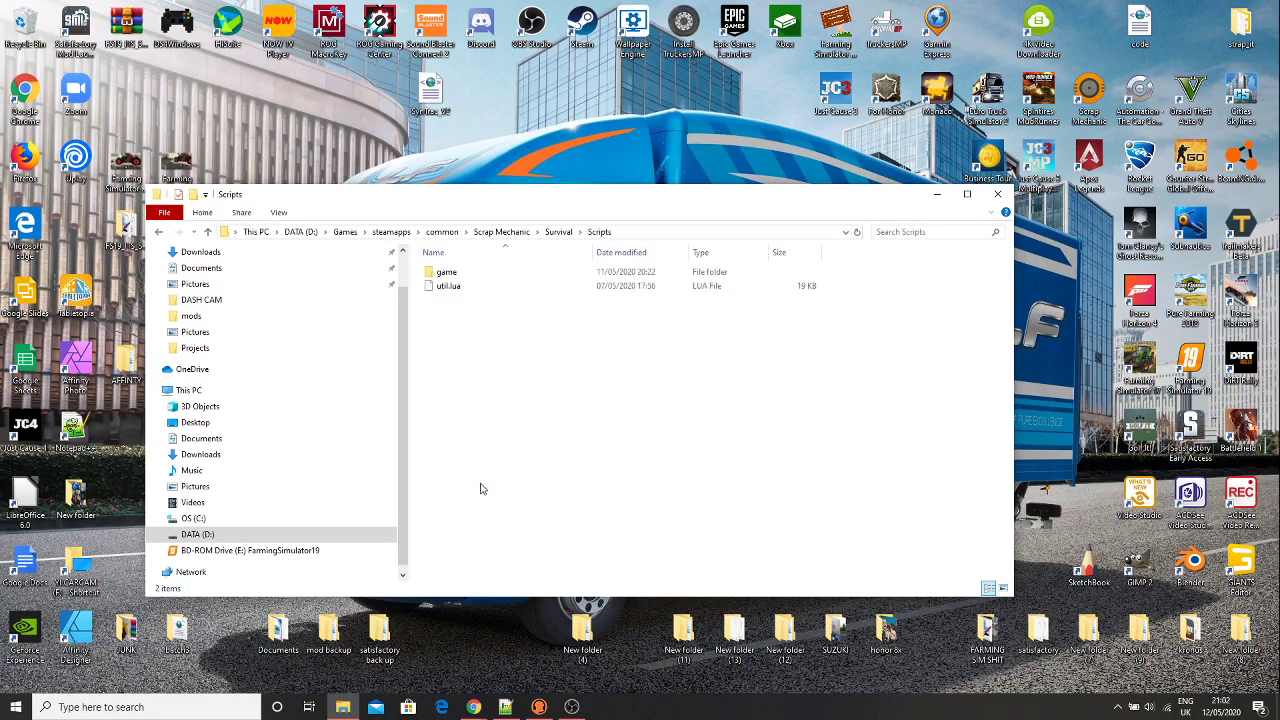
left_click(465, 279)
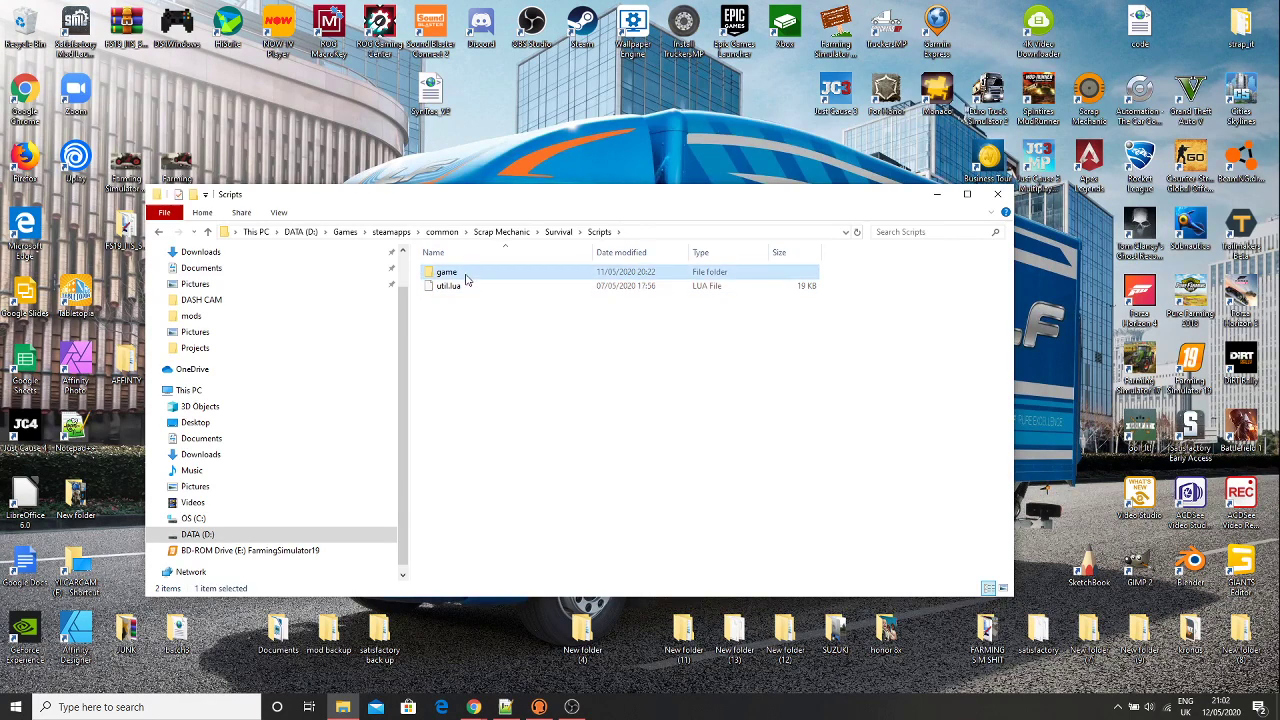
double_click(500, 272)
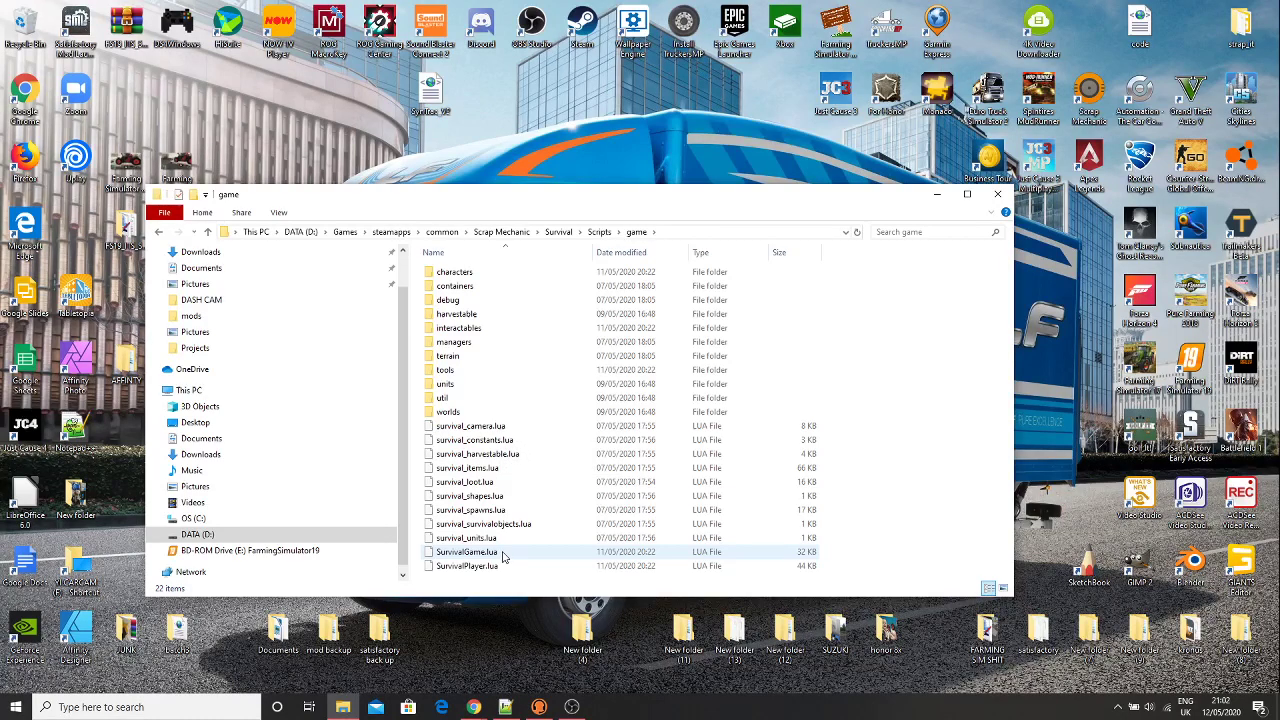
Open SurvivalGame.lua with the Edit with Notepad++ context-menu option
right_click(502, 554)
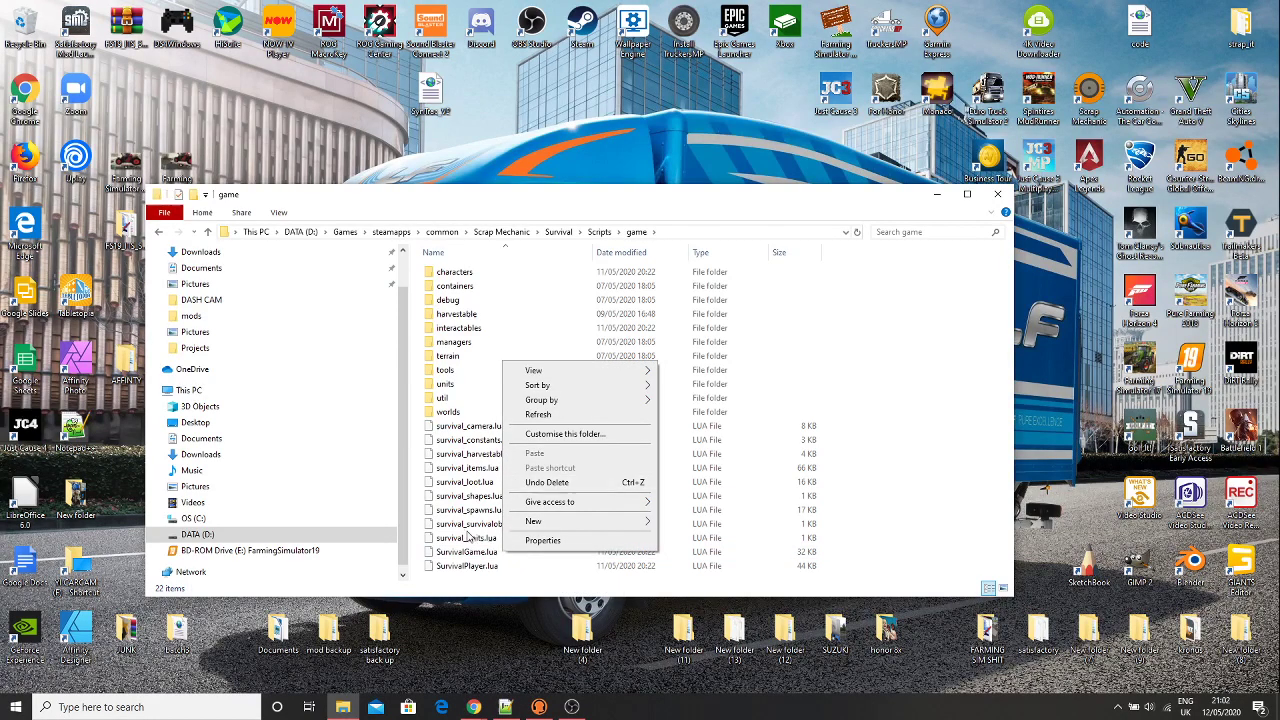
left_click(468, 553)
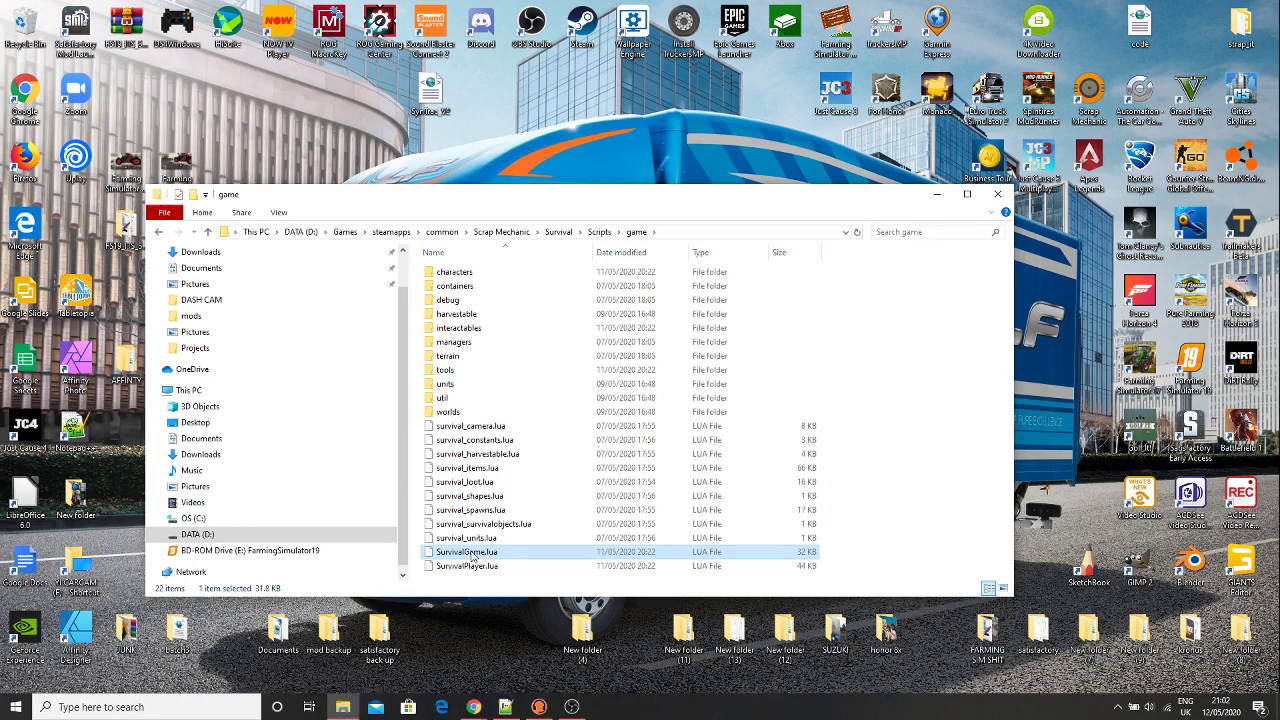
right_click(472, 557)
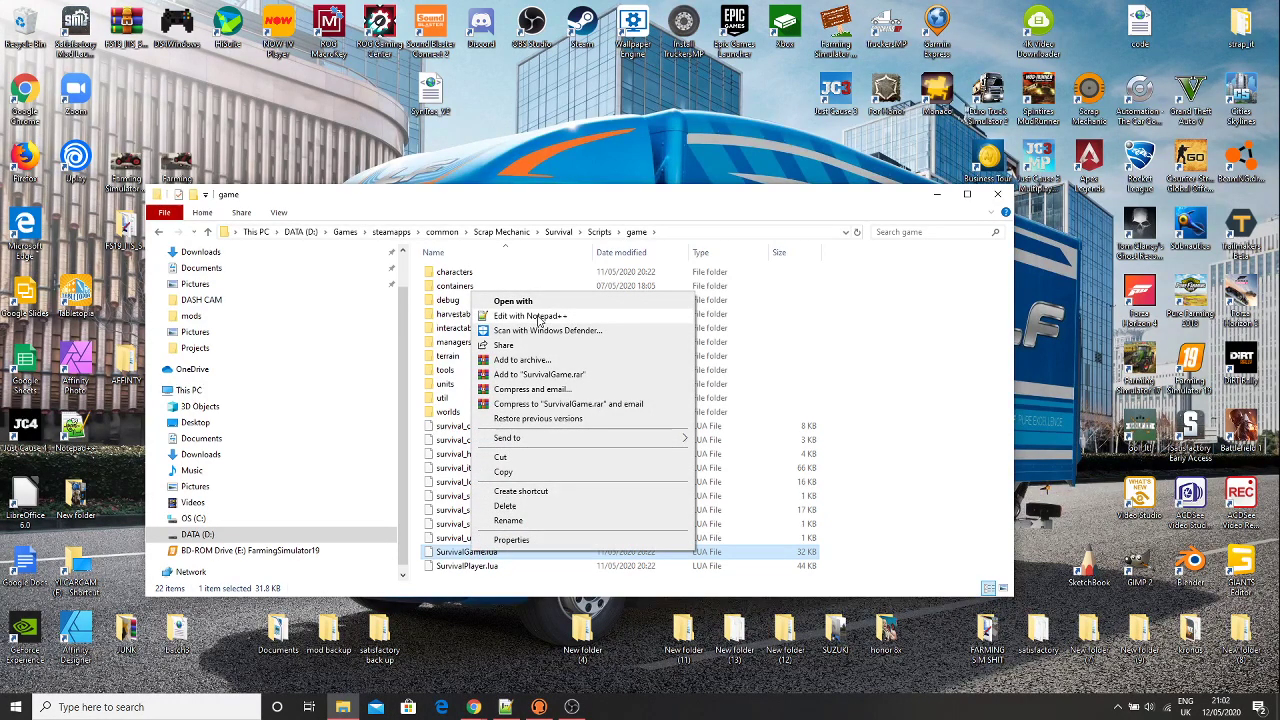
left_click(538, 316)
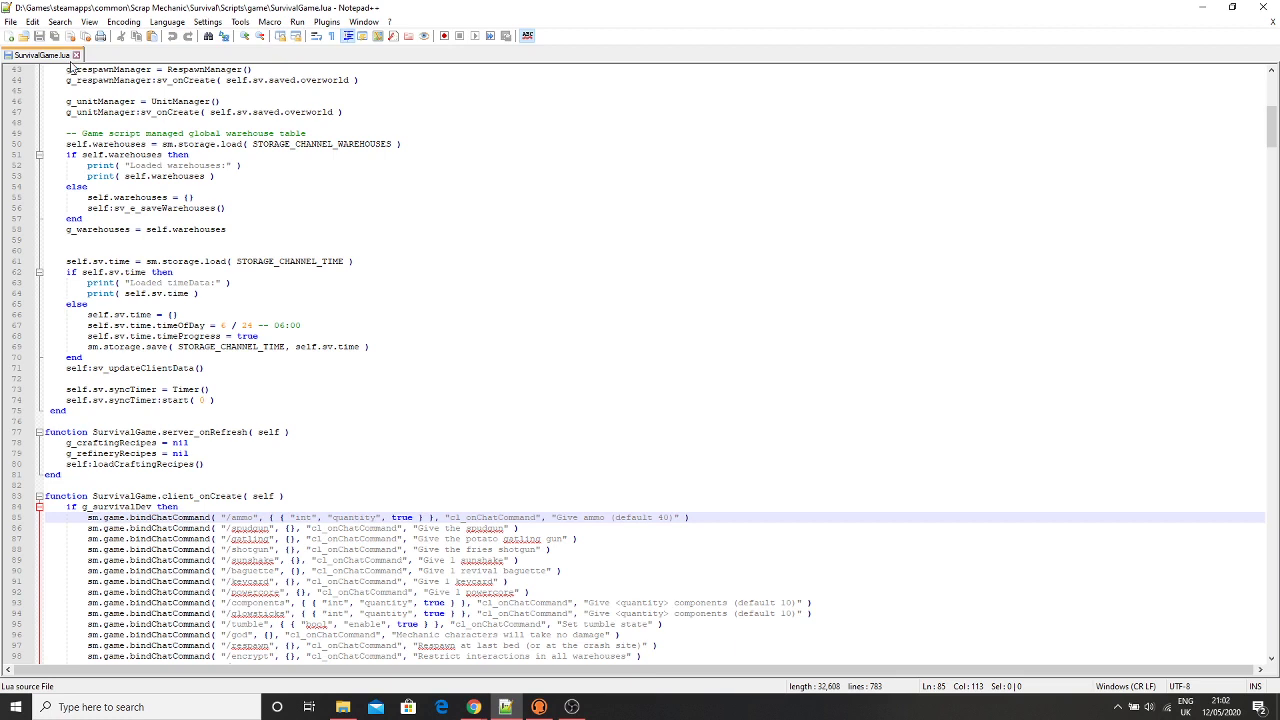
Place the caret at the end of line 84, 'if g_survivalDev then'
mouse_move(505, 705)
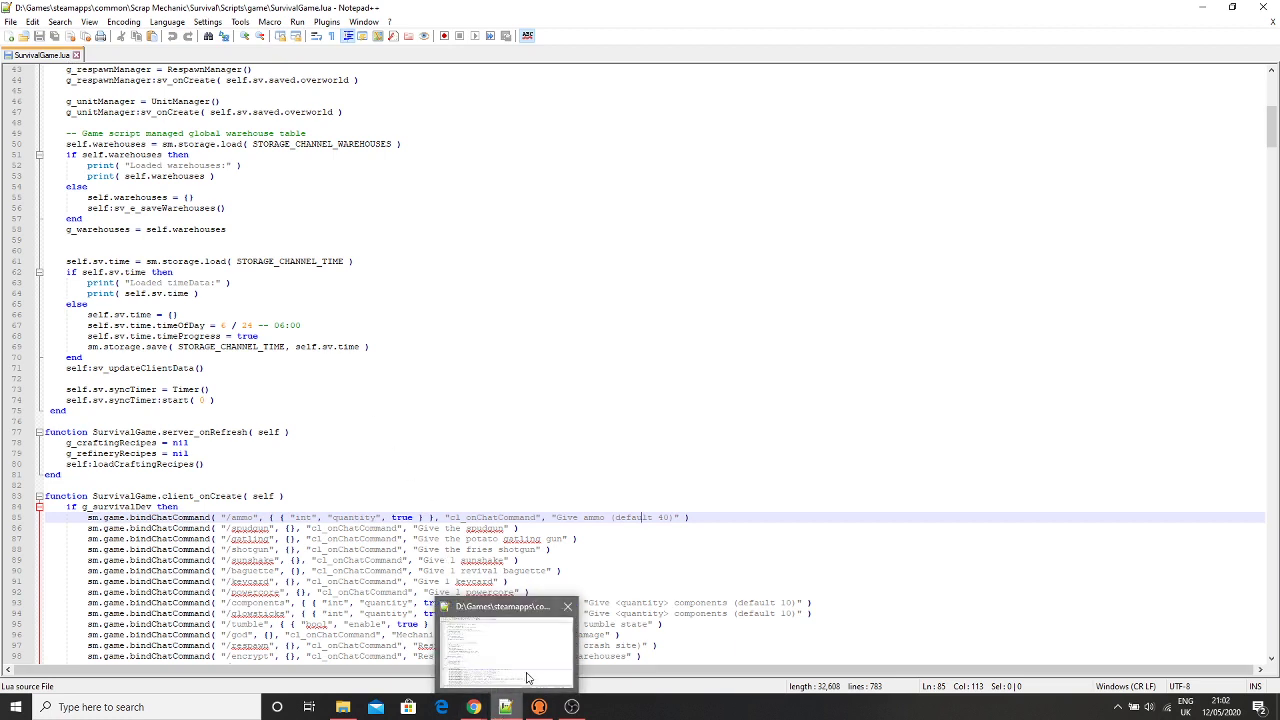
left_click(554, 310)
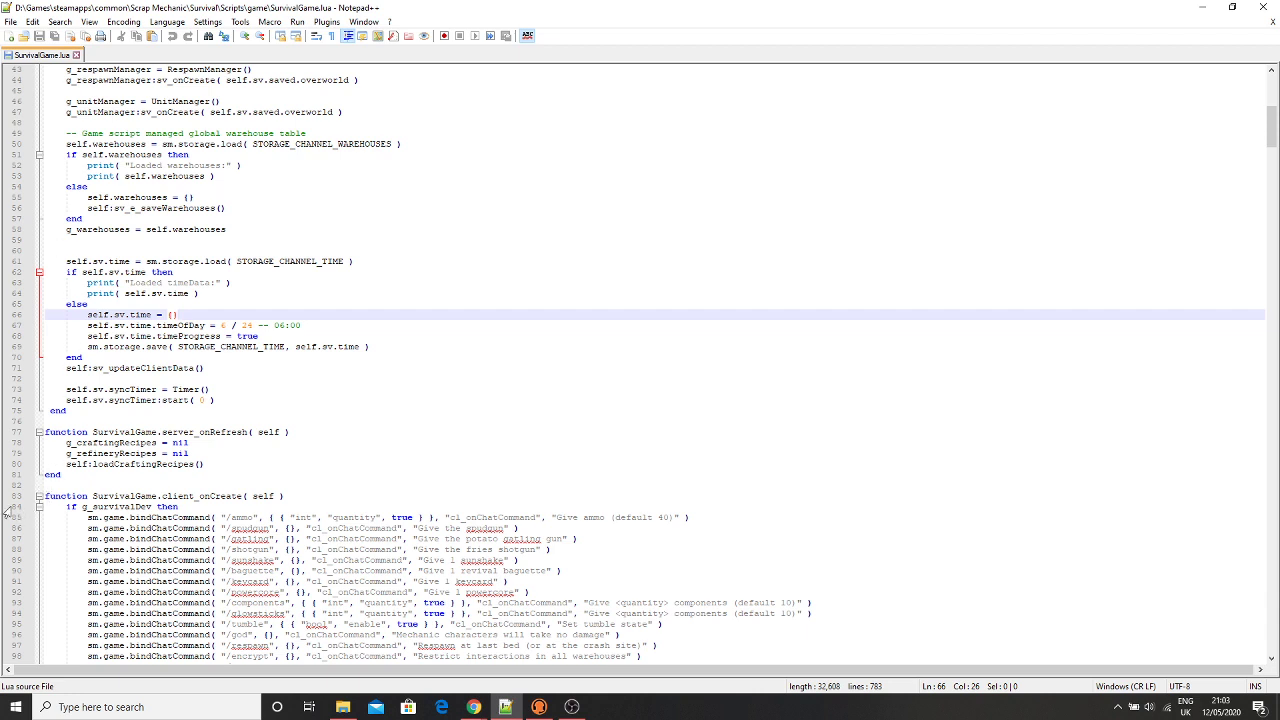
left_click(14, 508)
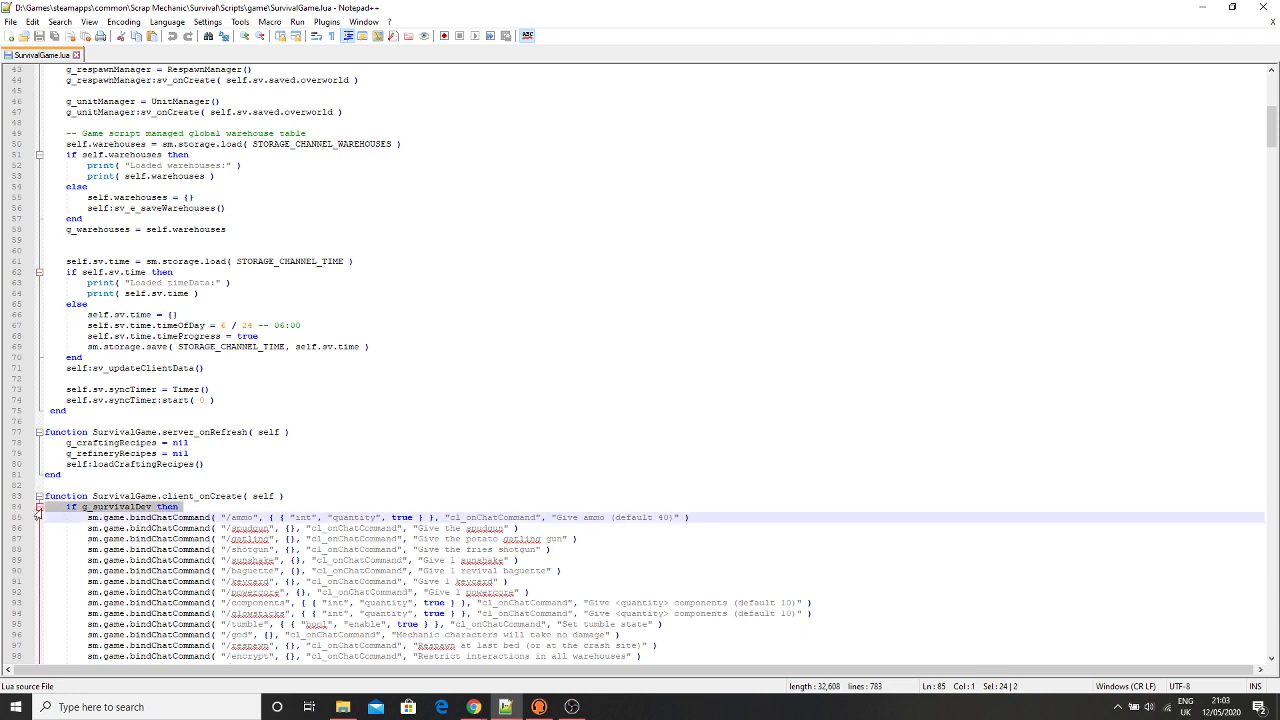
left_click(189, 507)
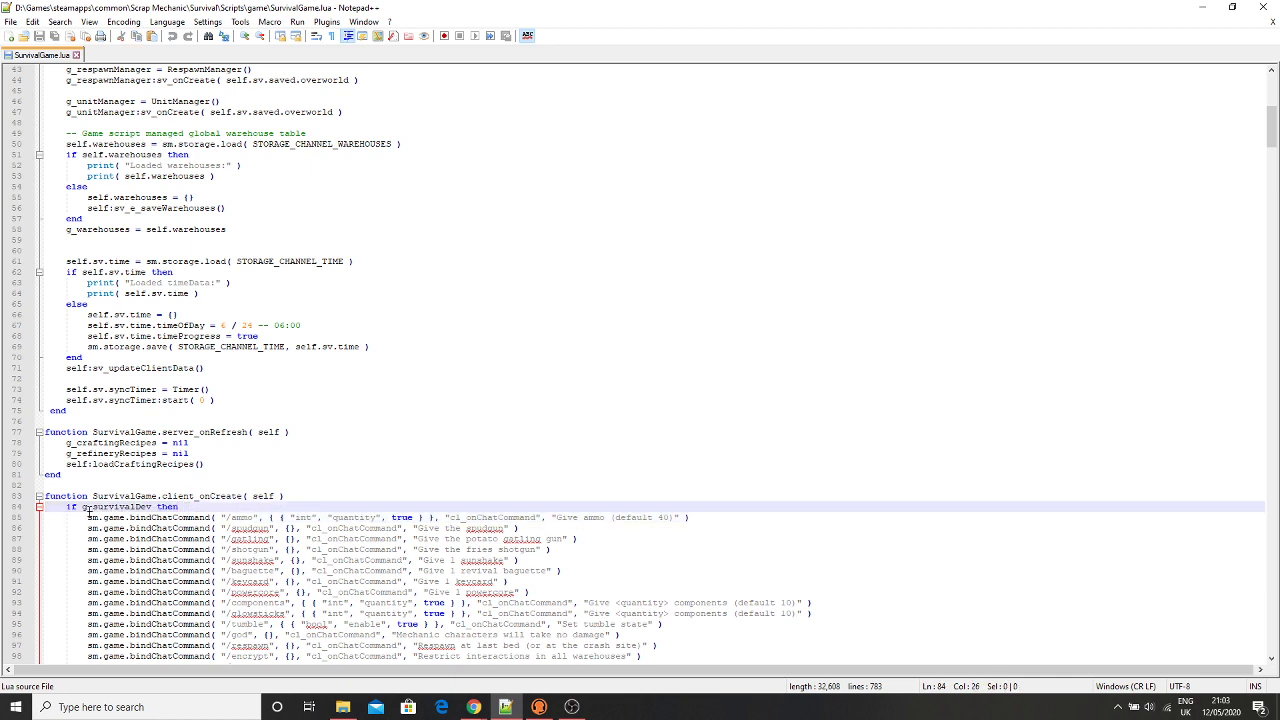
Replace g_survivalDev with true so line 84 reads 'if true then'
left_click_drag(82, 507, 152, 507)
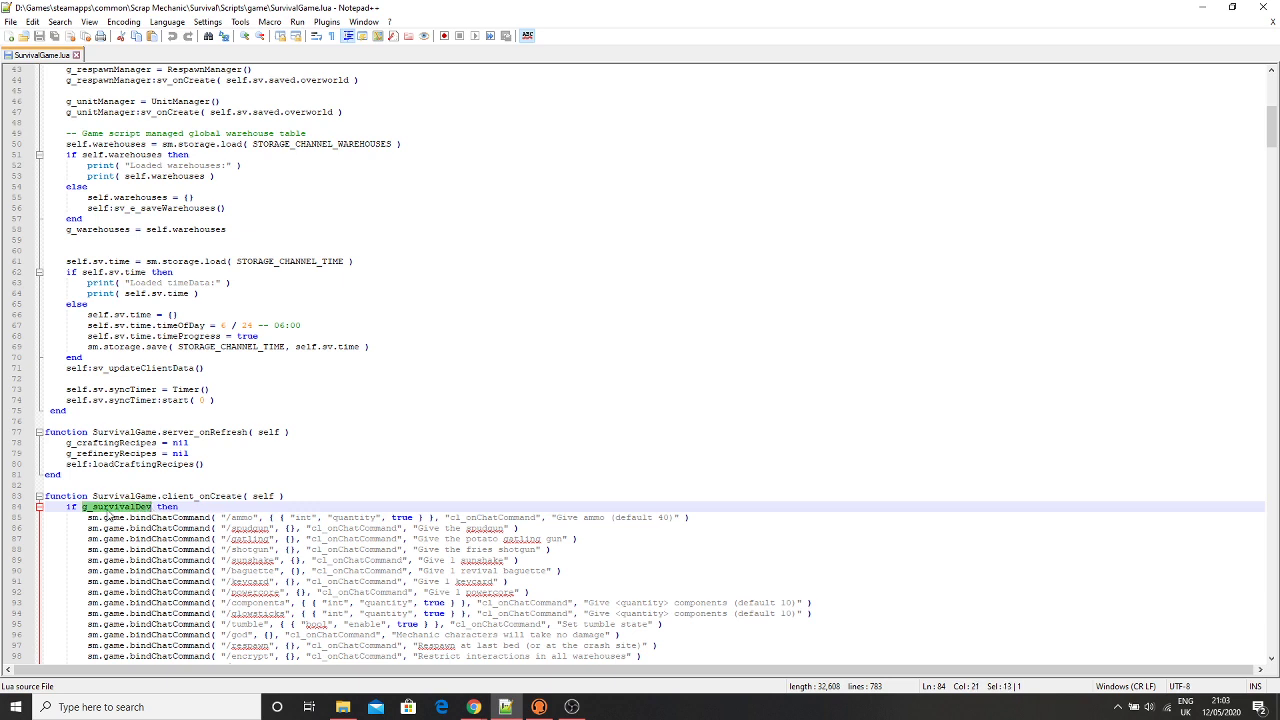
type("tr")
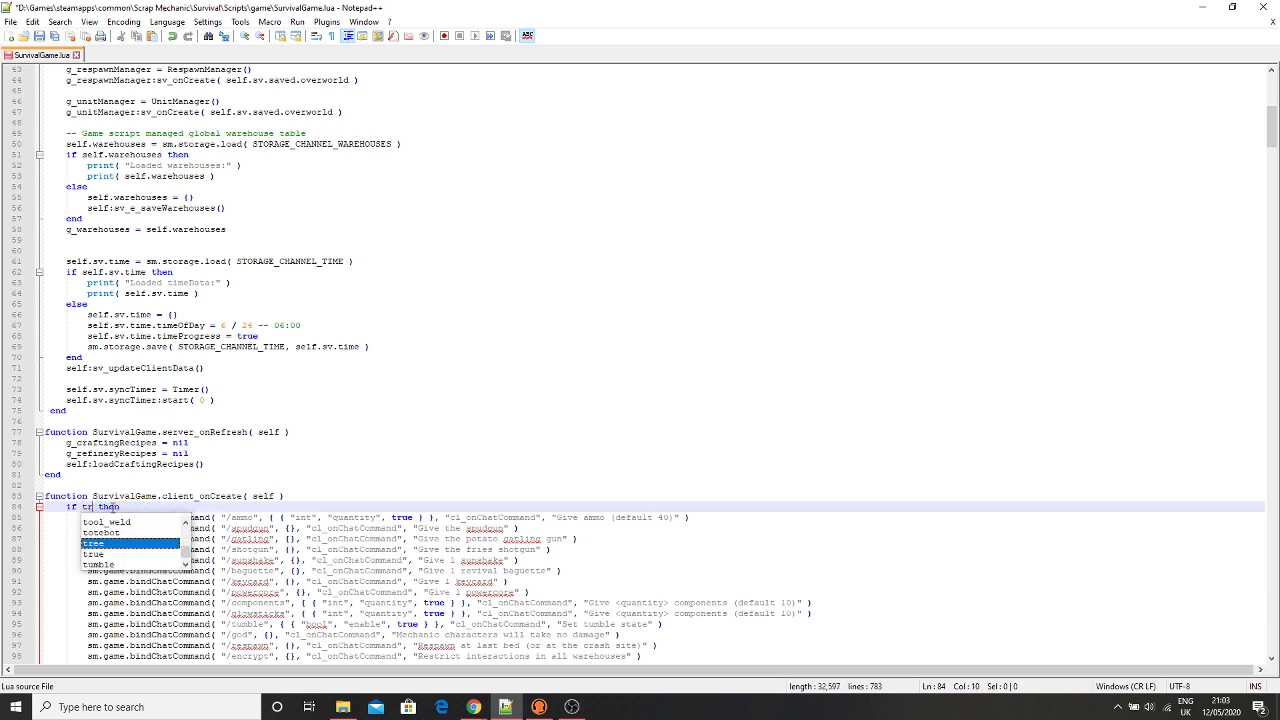
left_click(107, 557)
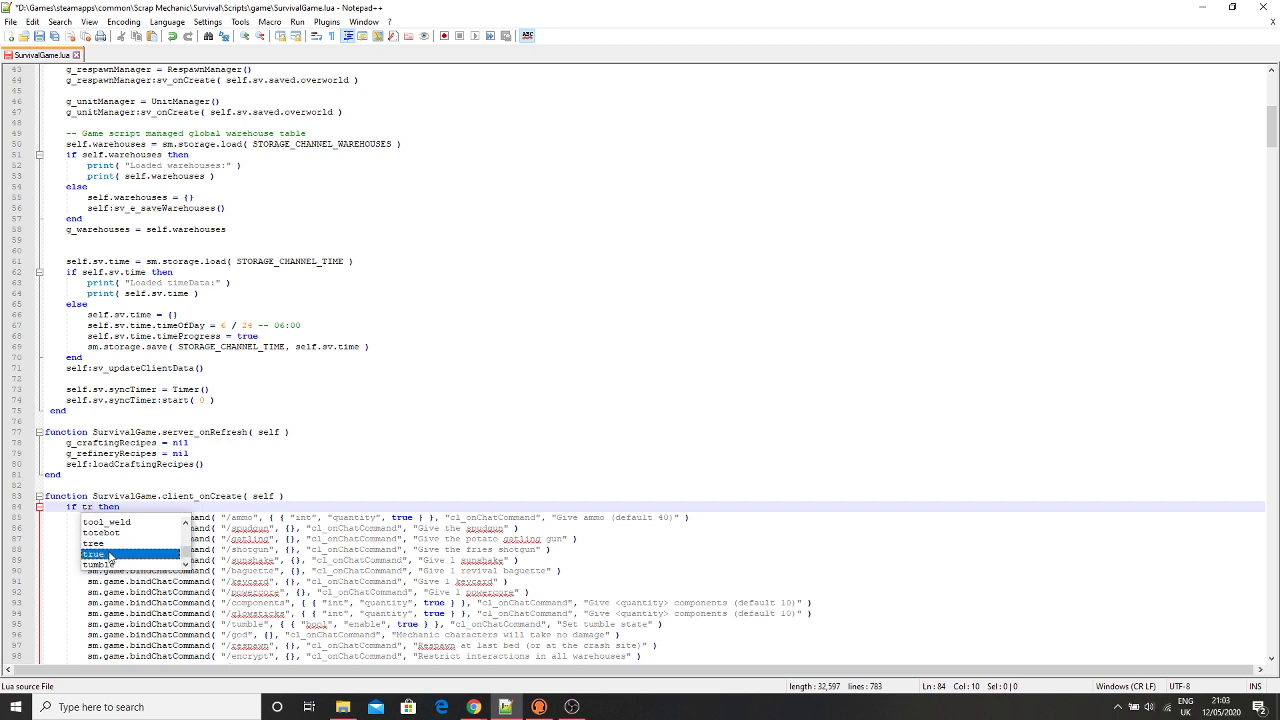
type("ue")
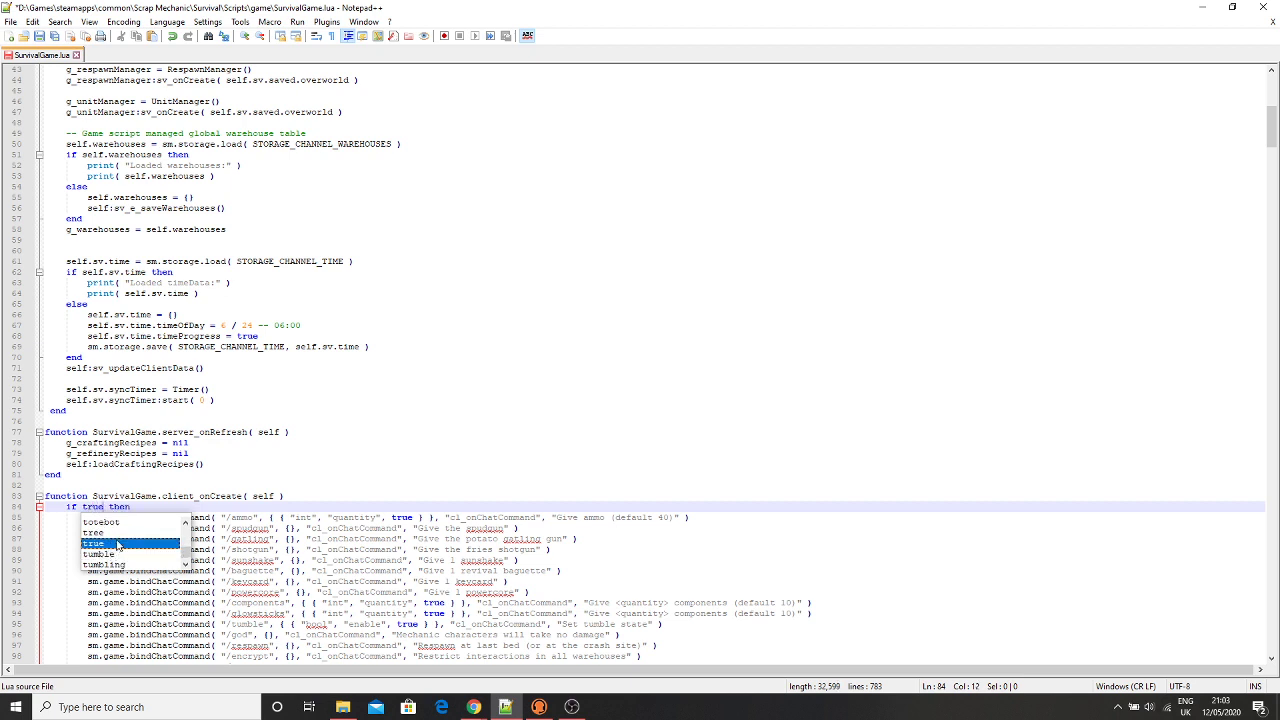
left_click(302, 466)
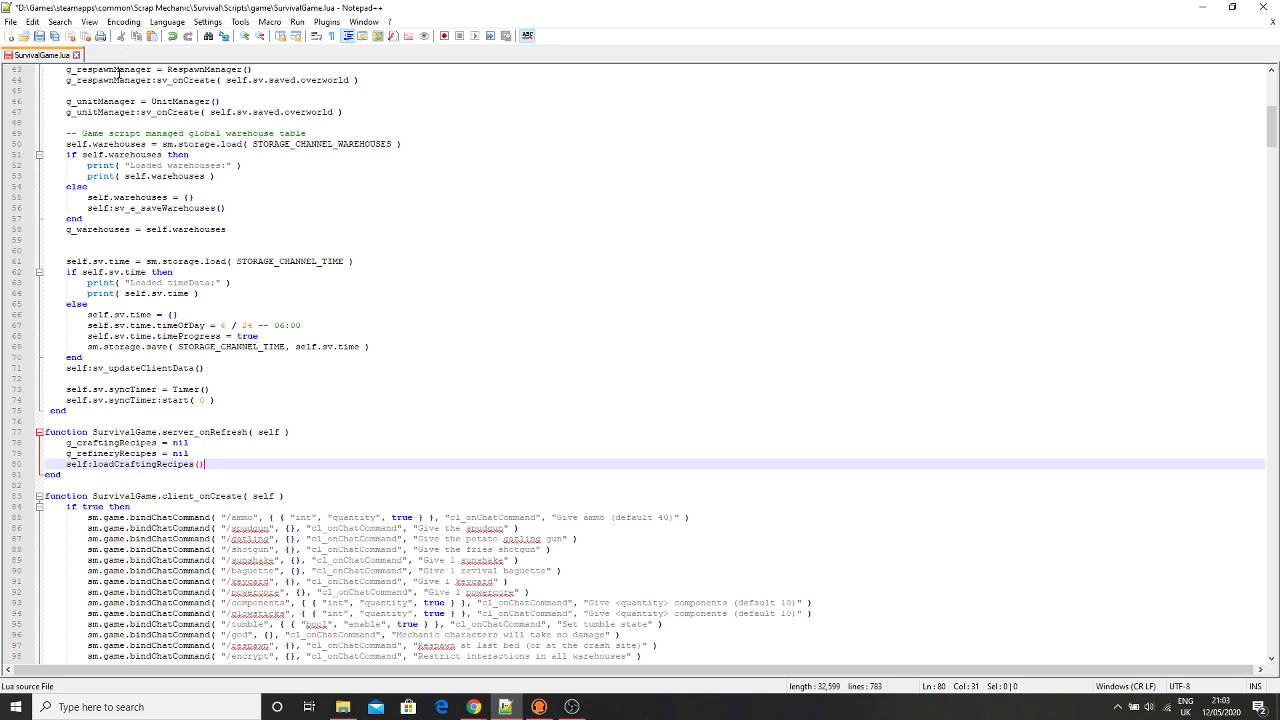
Save SurvivalGame.lua and review its bindChatCommand list
left_click(40, 38)
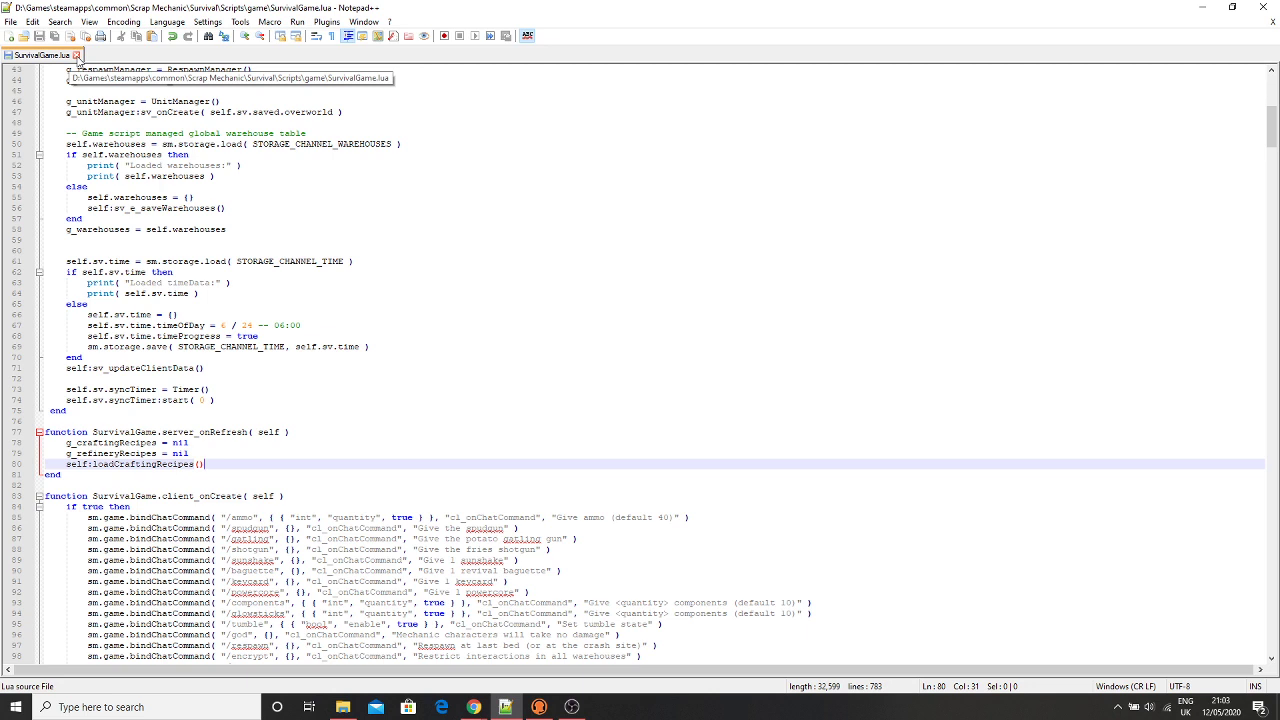
scroll(38, 85, "down", 3)
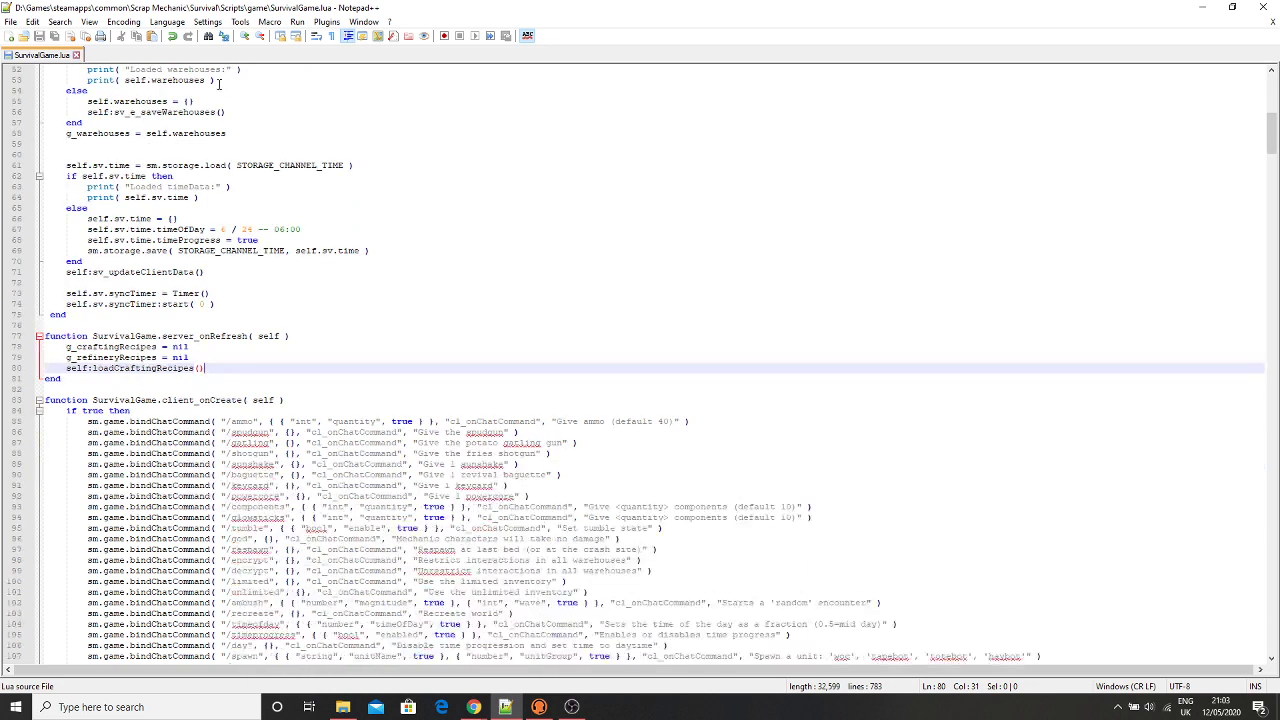
scroll(38, 85, "up", 1)
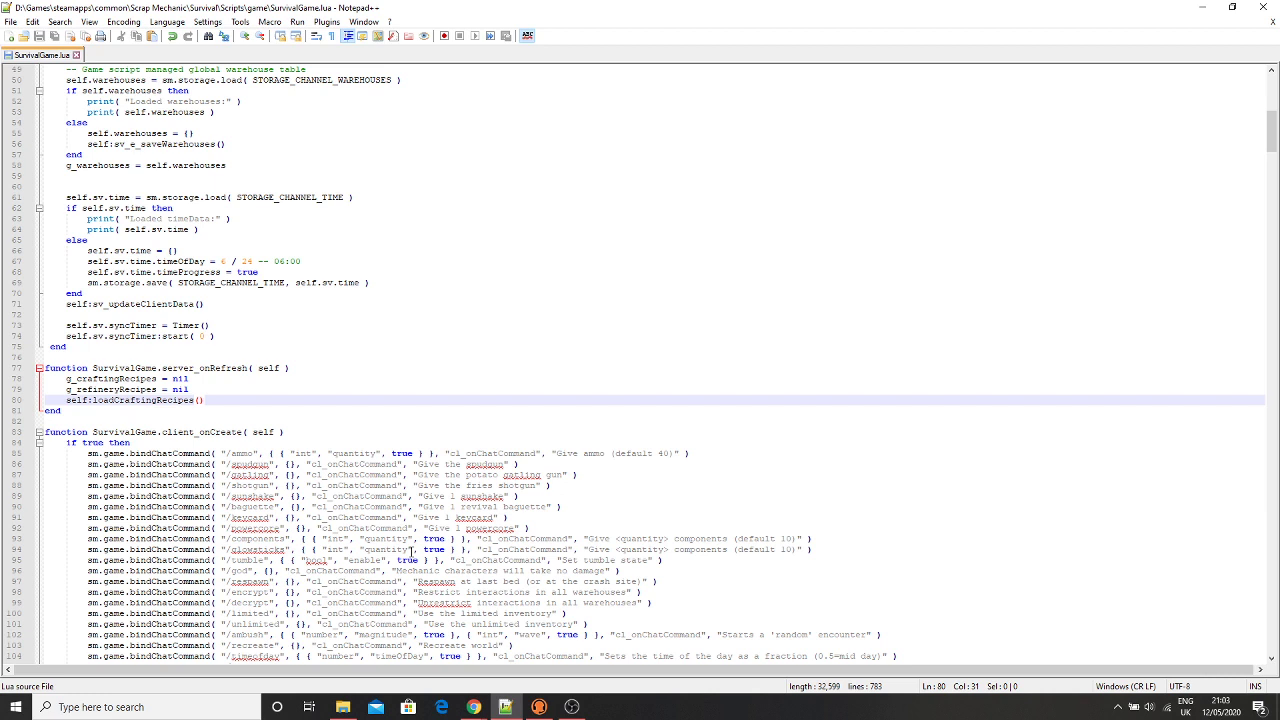
scroll(410, 550, "down", 3)
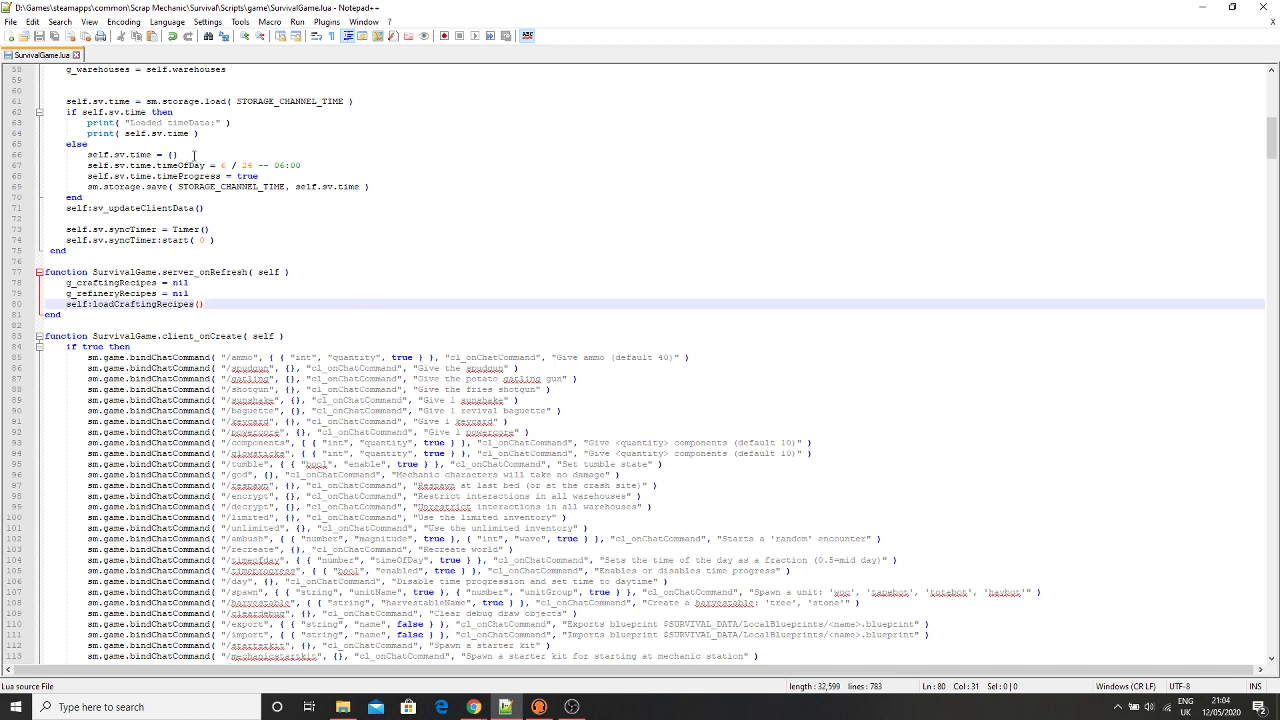
Close the SurvivalGame.lua tab, Notepad++, and the game scripts Explorer window
left_click(76, 55)
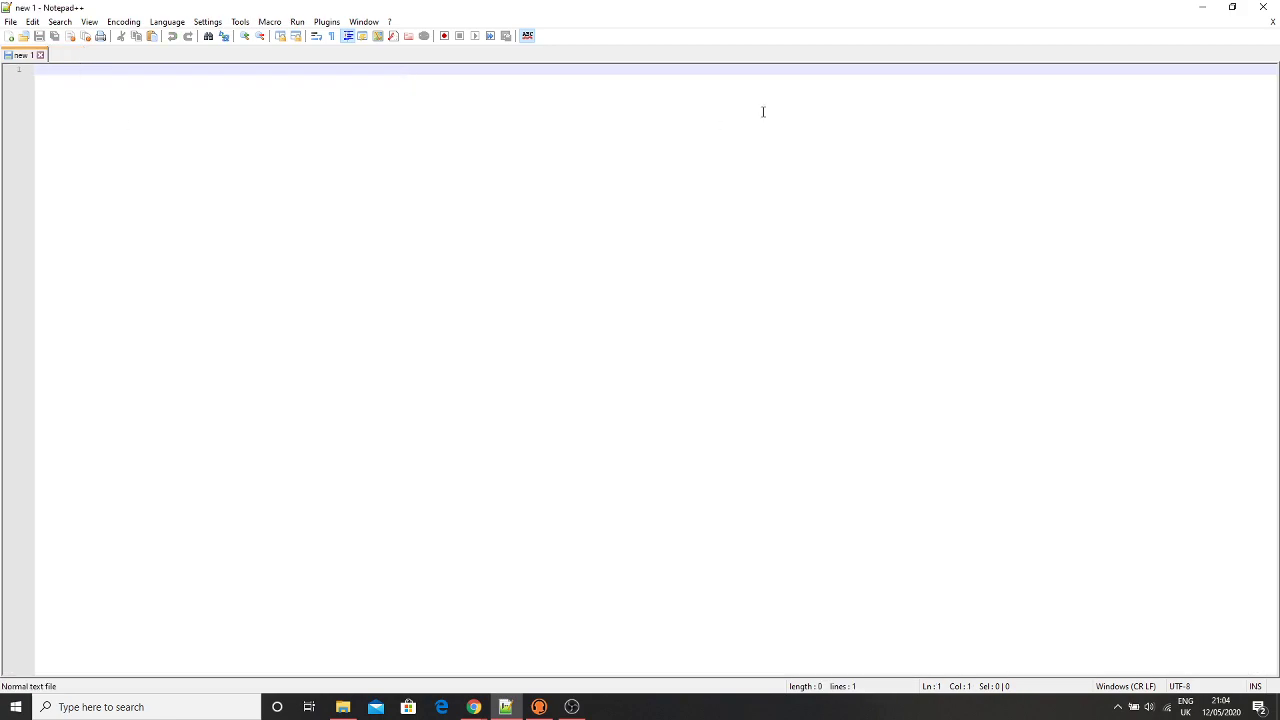
left_click(1263, 7)
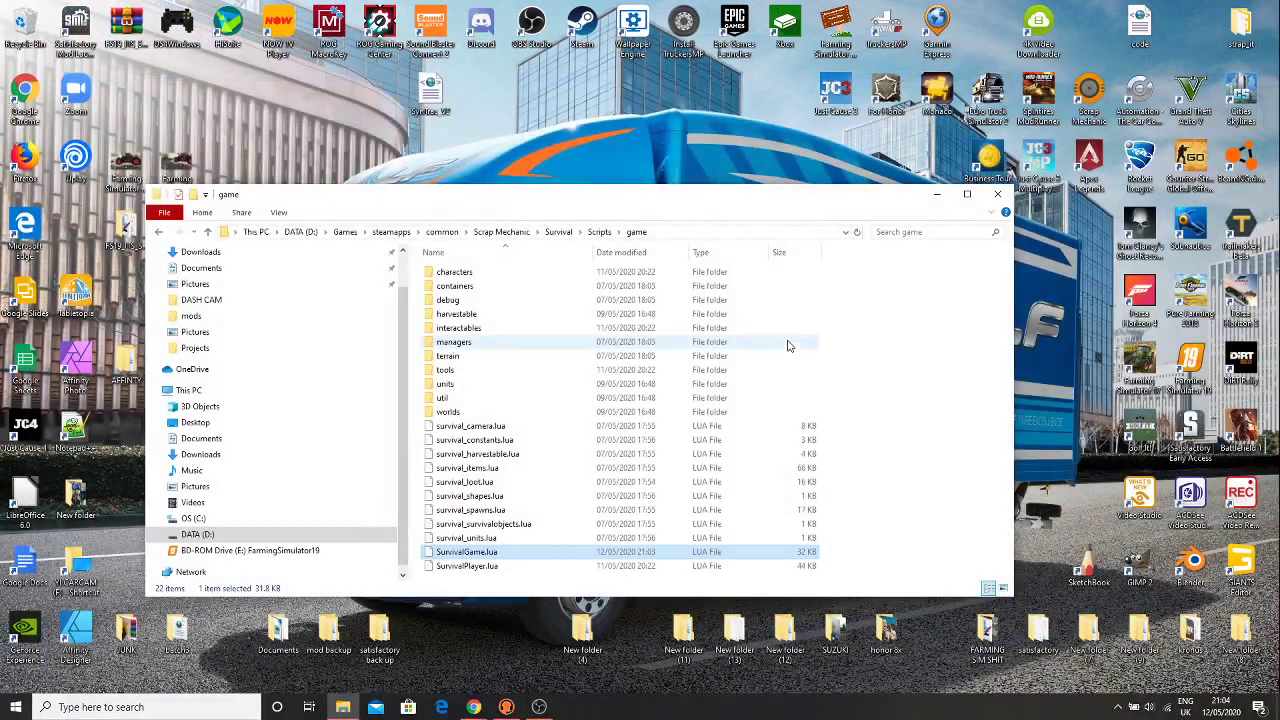
left_click(1000, 201)
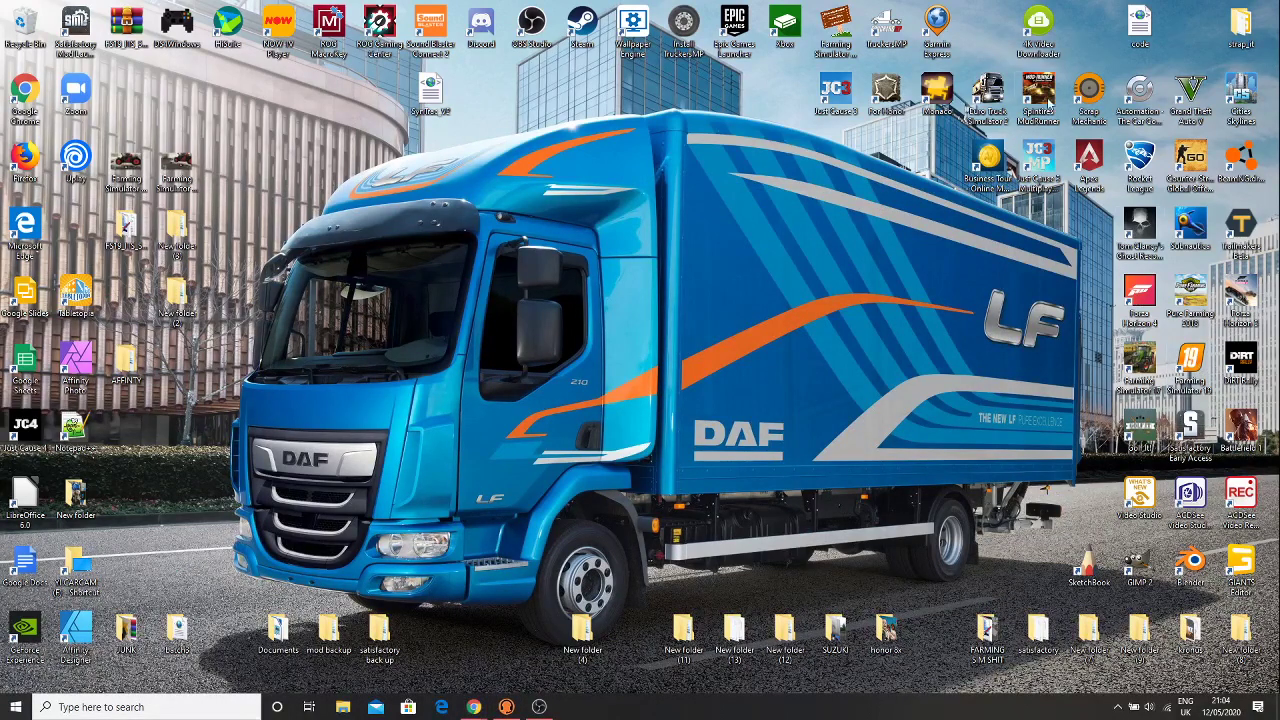
Launch Scrap Mechanic from its desktop shortcut
left_click(1086, 120)
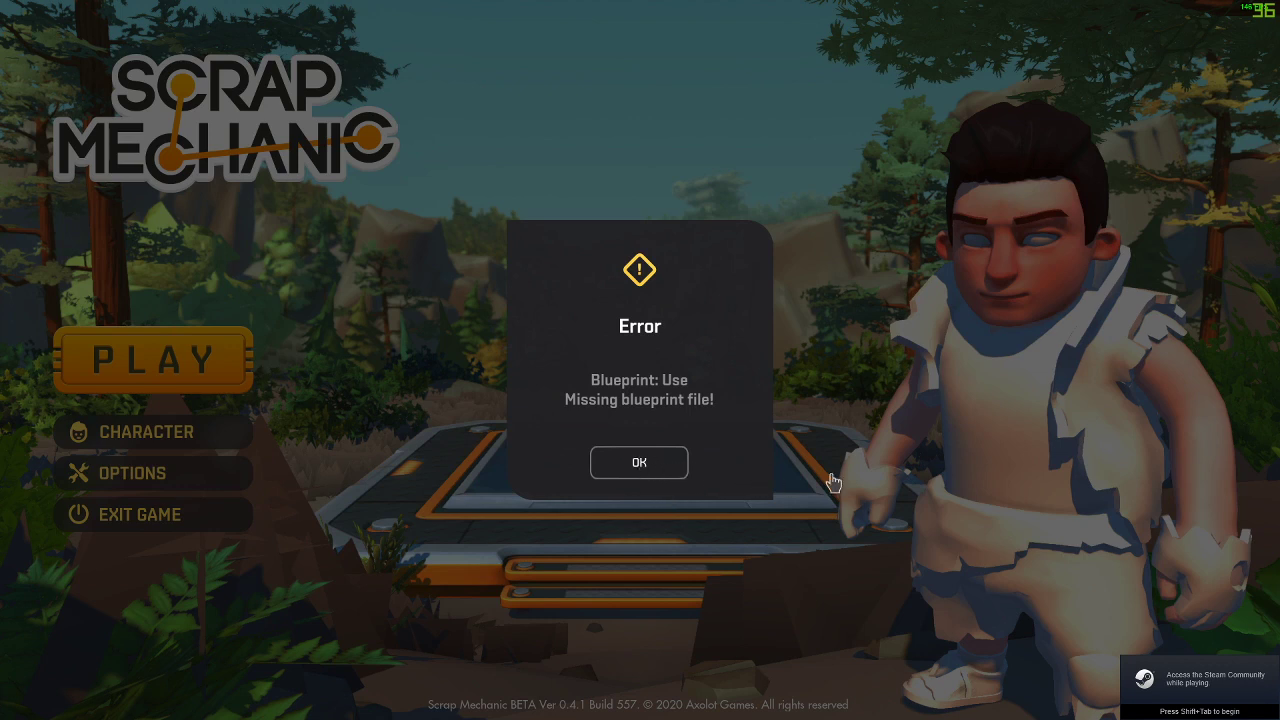
Dismiss the missing blueprint error, then choose PLAY and the Survival game mode
left_click(649, 467)
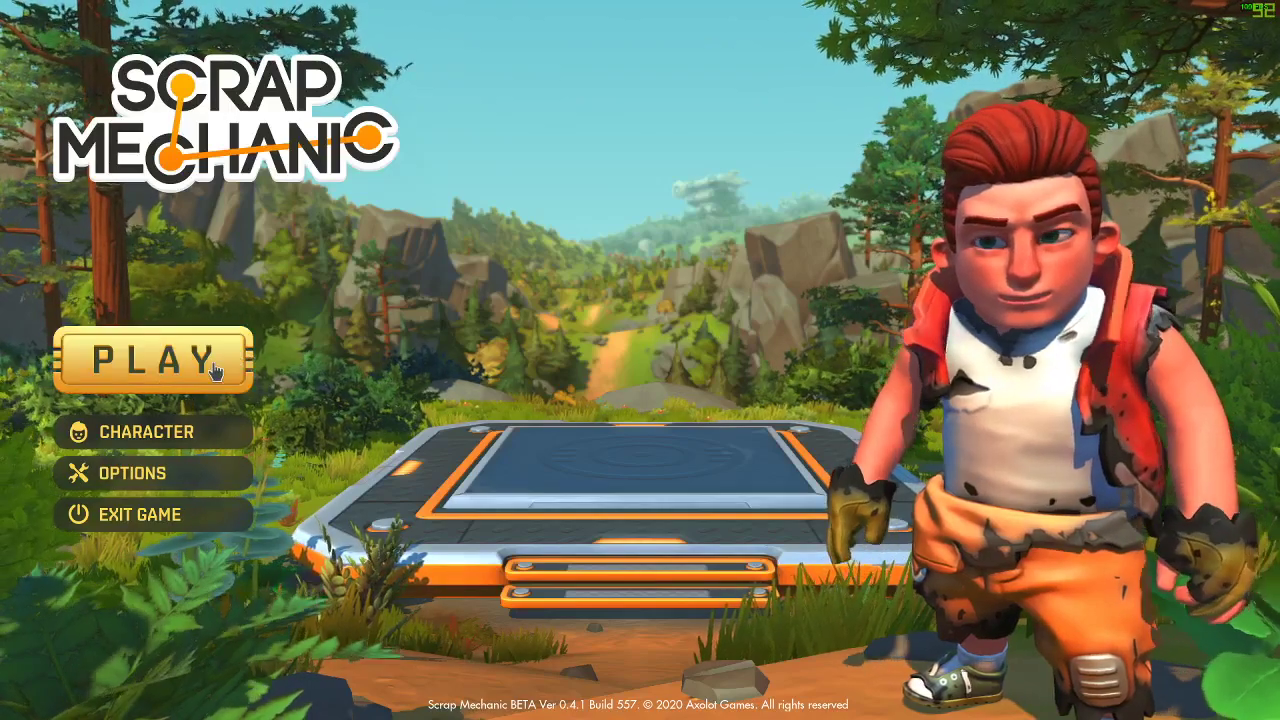
left_click(150, 360)
left_click(629, 480)
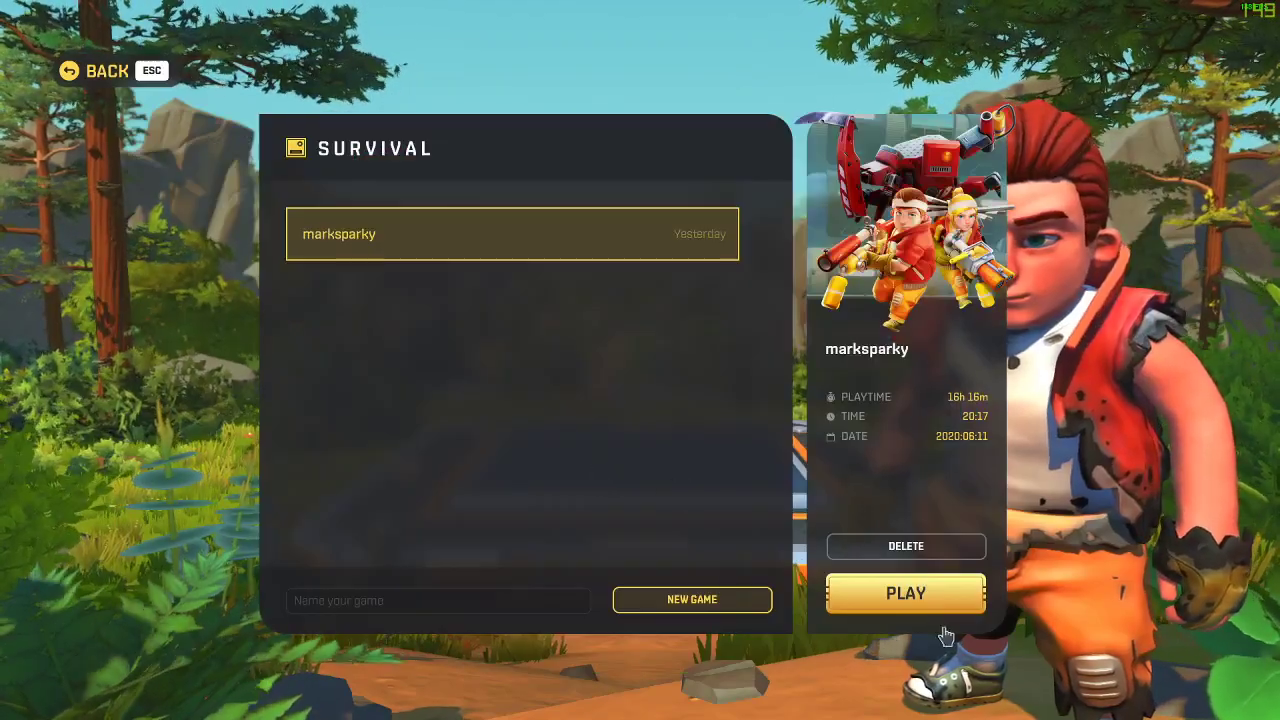
Play the existing Survival save with 16h 16m of playtime
left_click(924, 606)
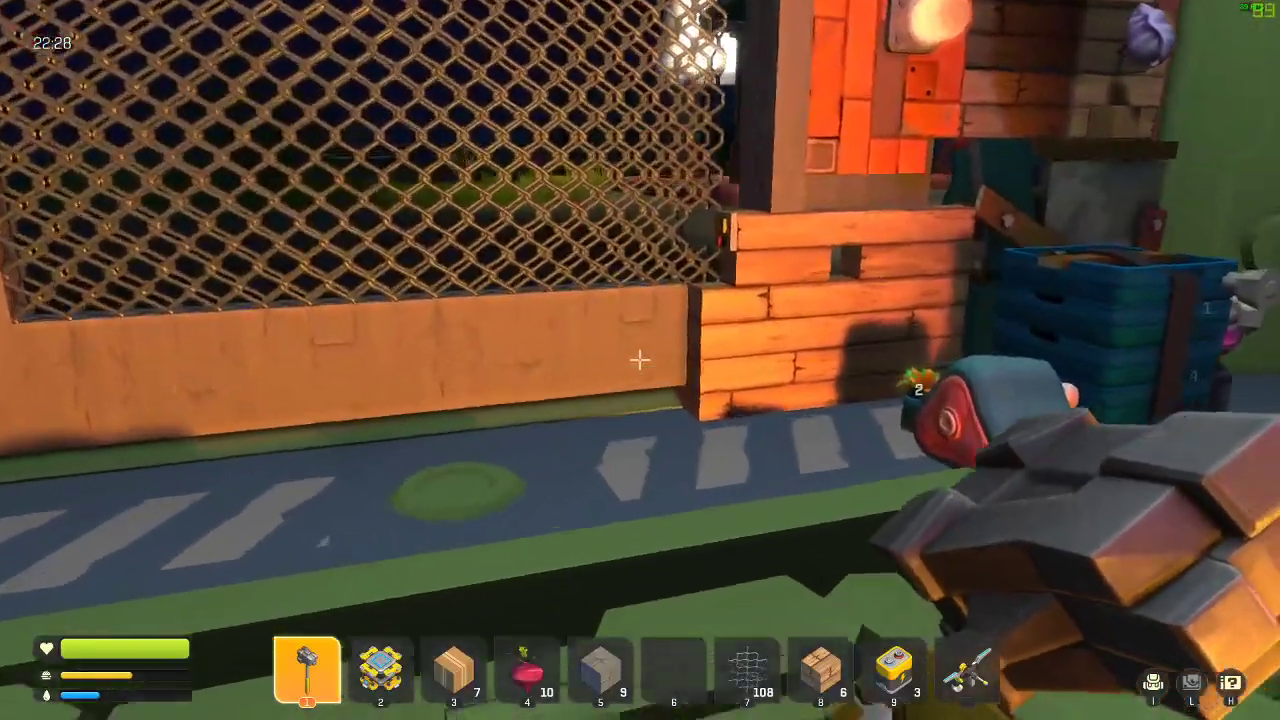
Walk past the fence and wooden wall onto the pavement by the red lamp pillars
key("w")
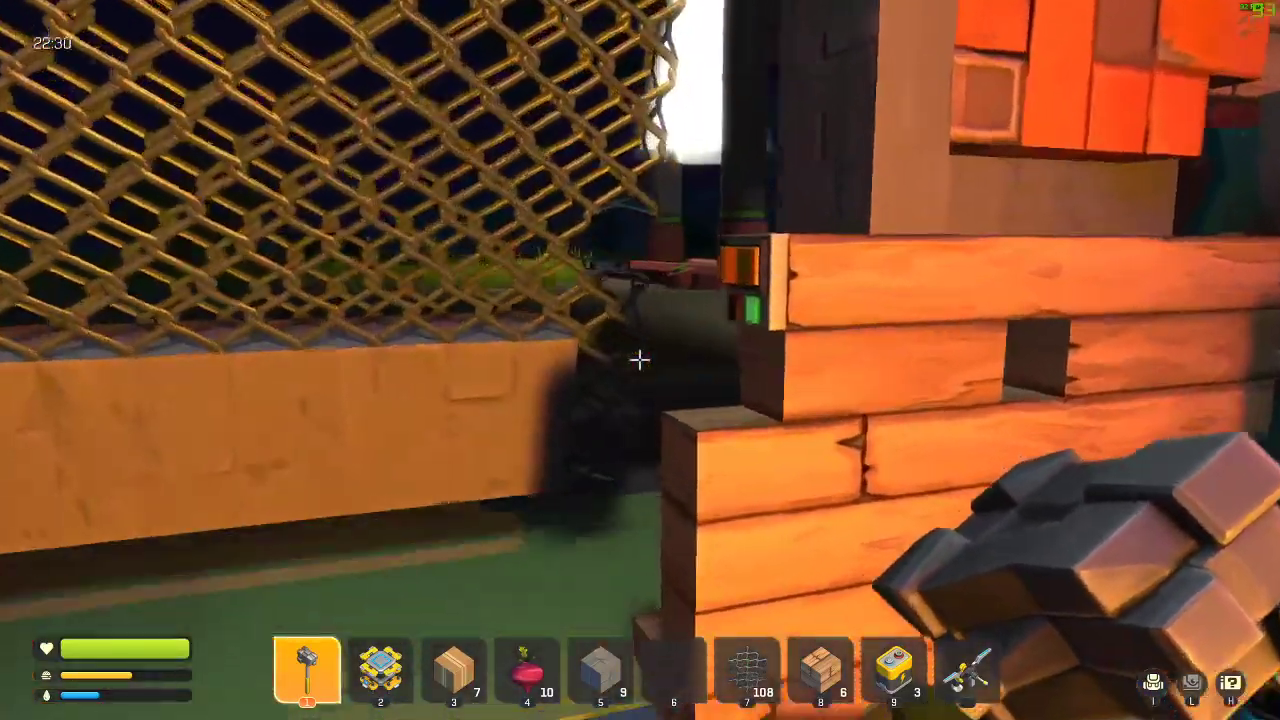
key("w")
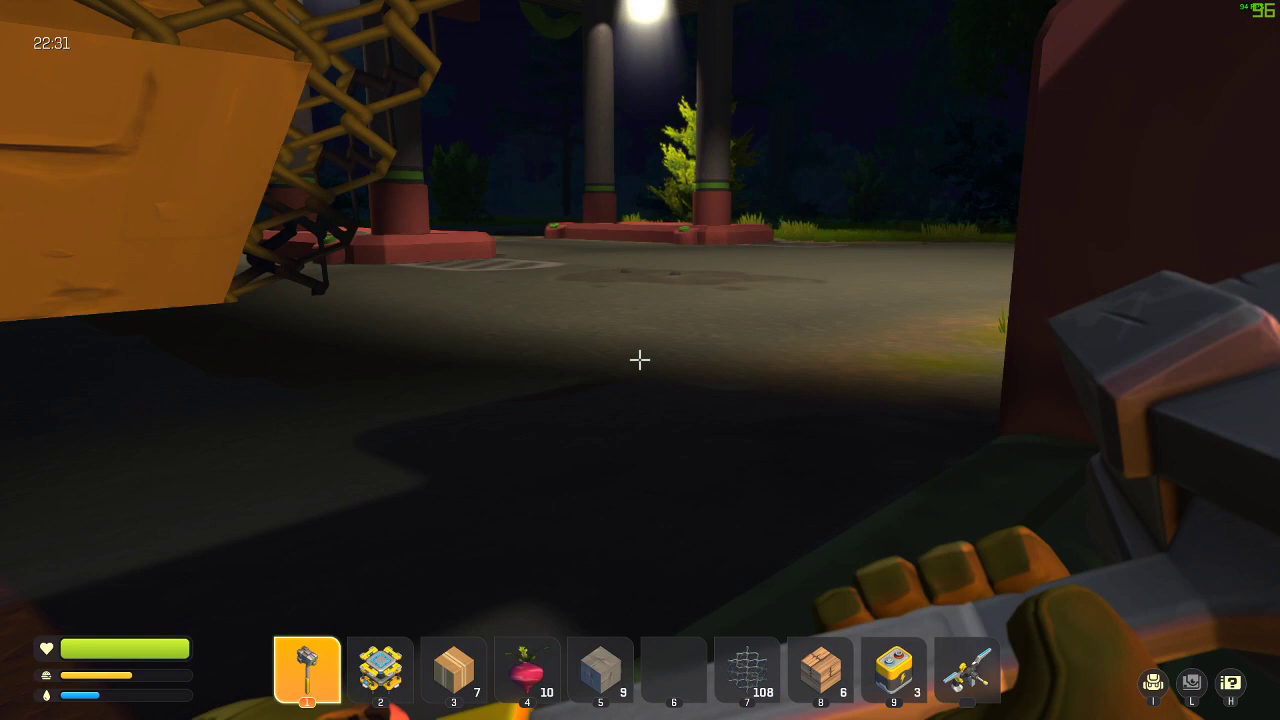
key("w")
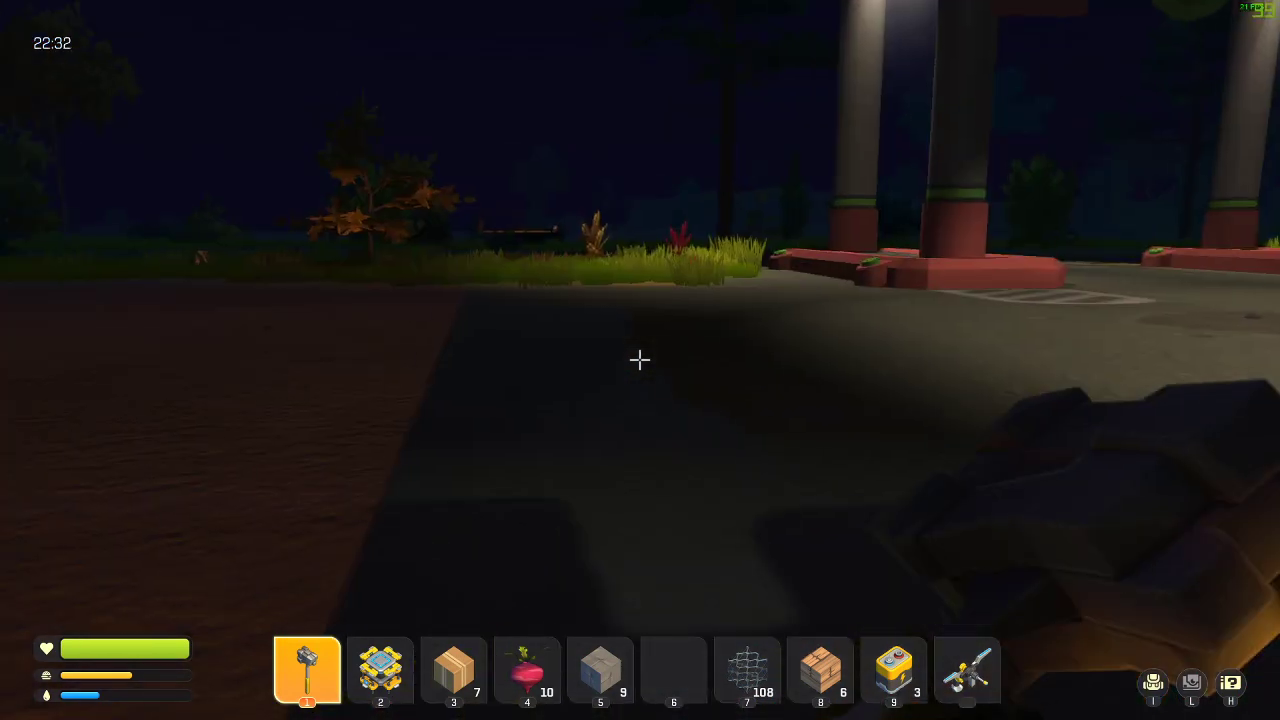
key("w")
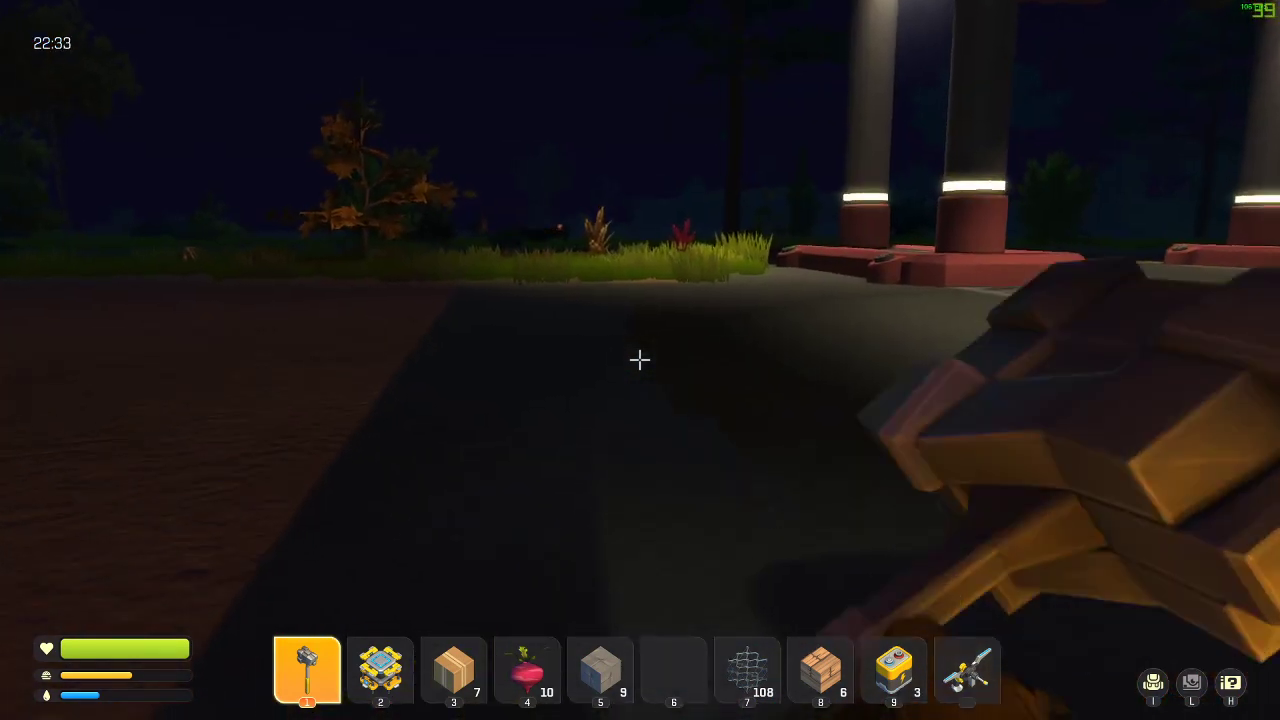
key("w")
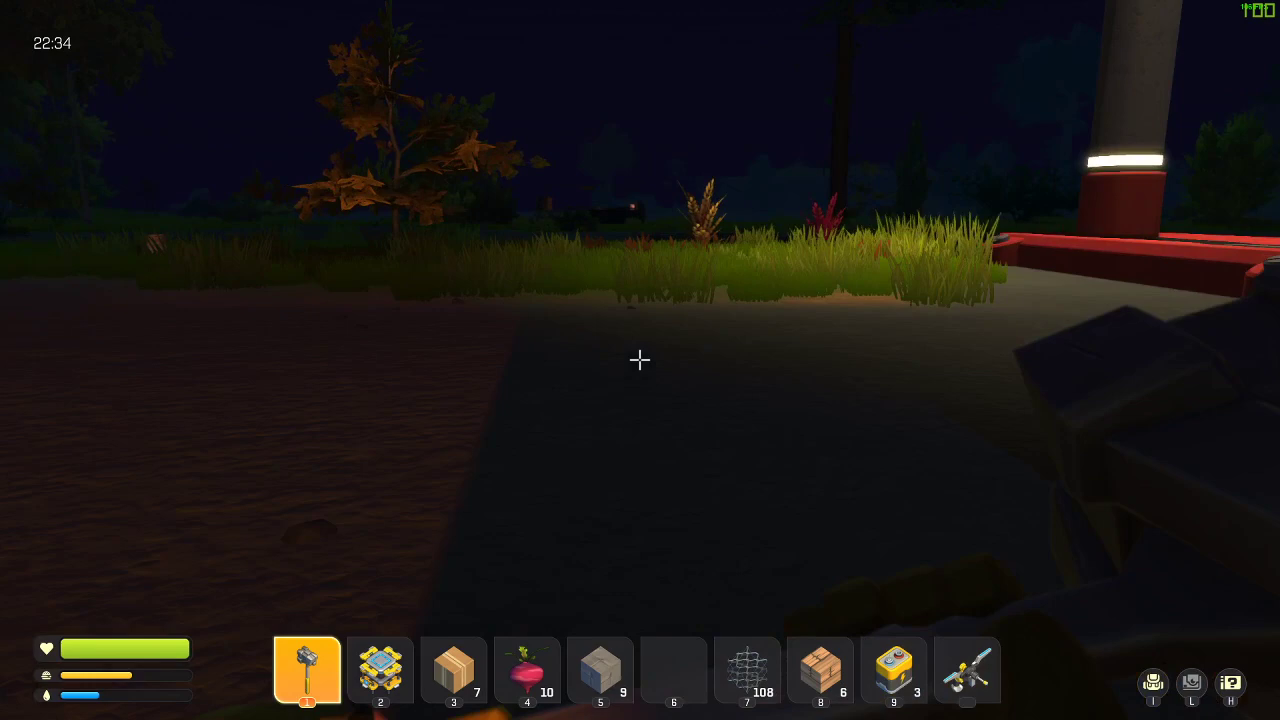
key("w")
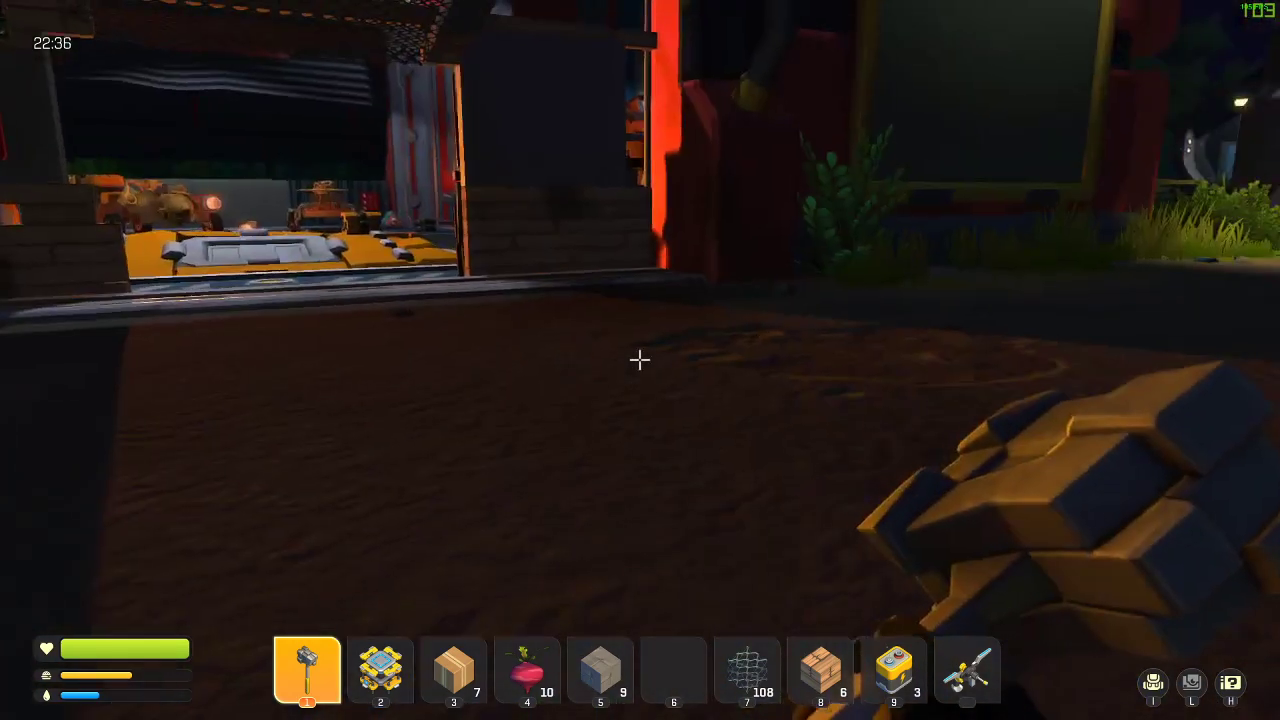
key("w")
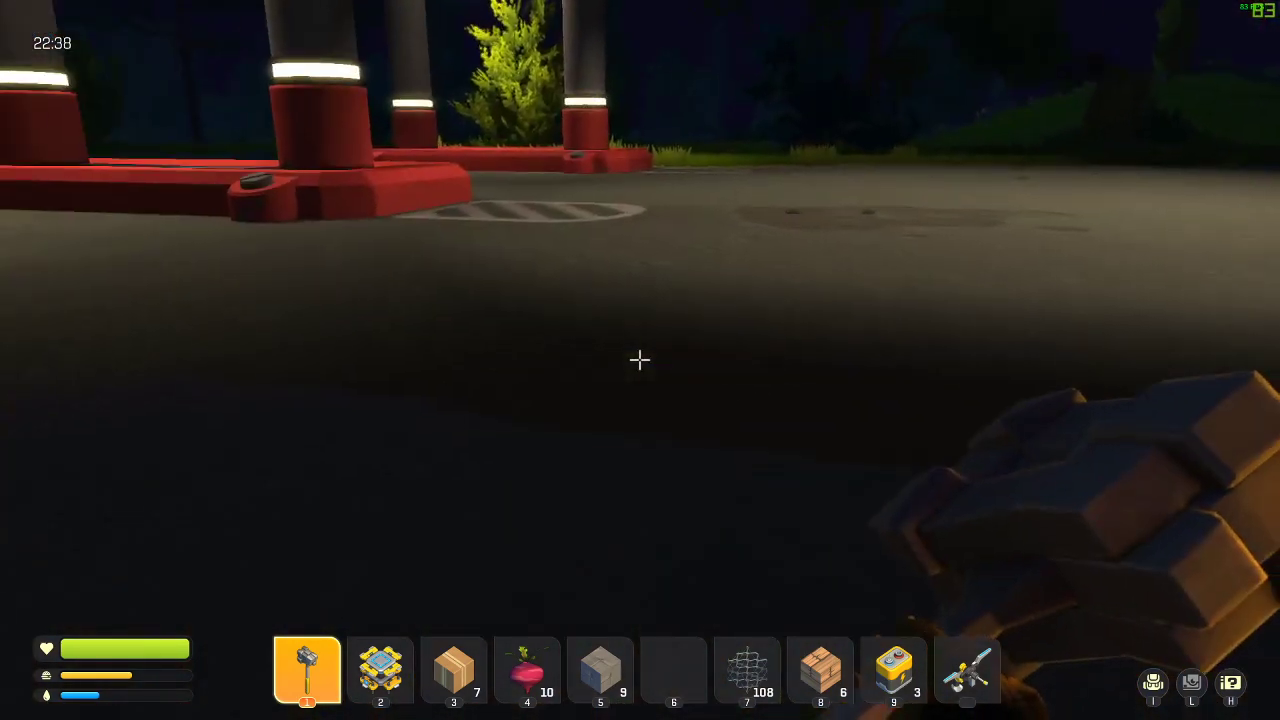
key("w")
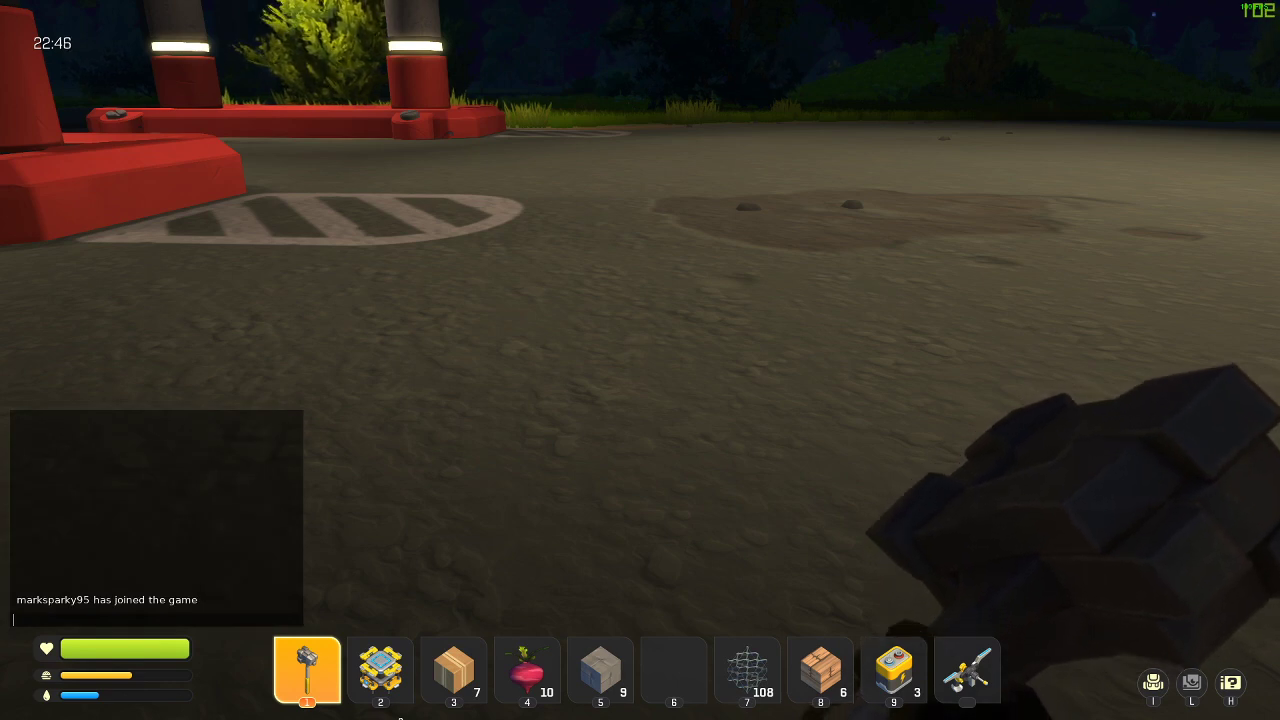
Send /sunshake in chat after one aborted attempt, getting a Sunshake can in hotbar slot 6
key("Return")
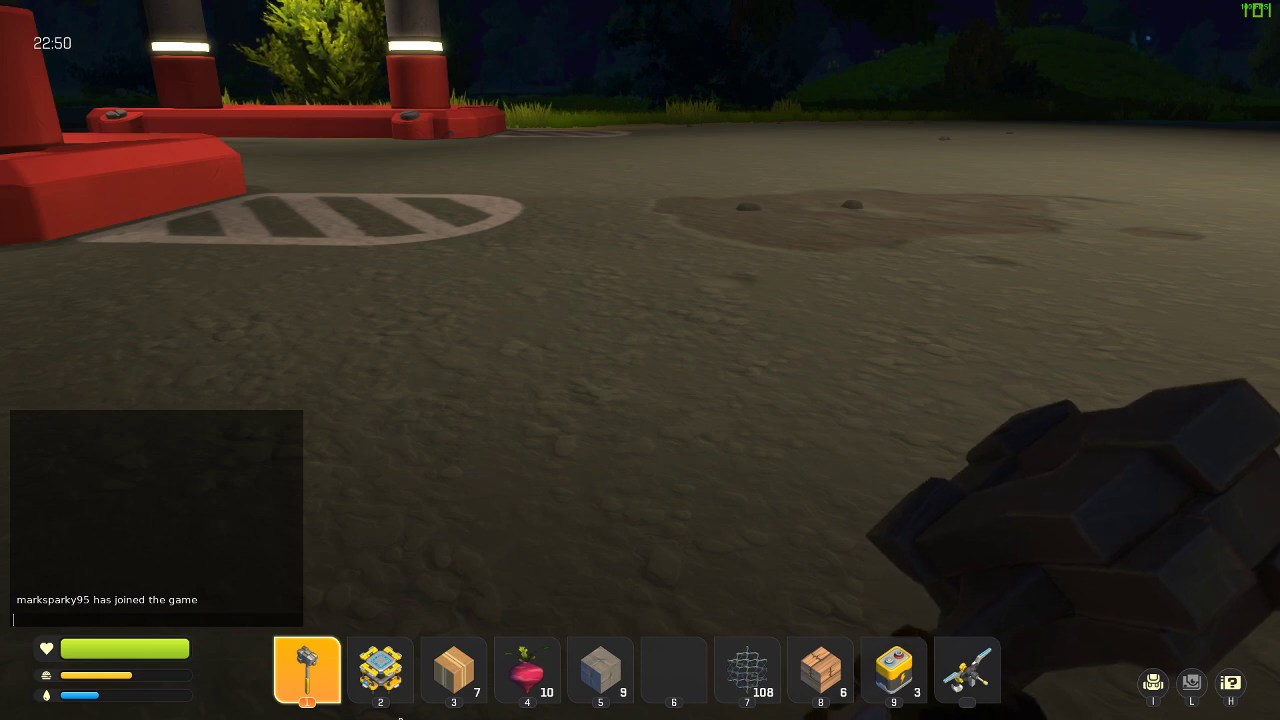
type("/")
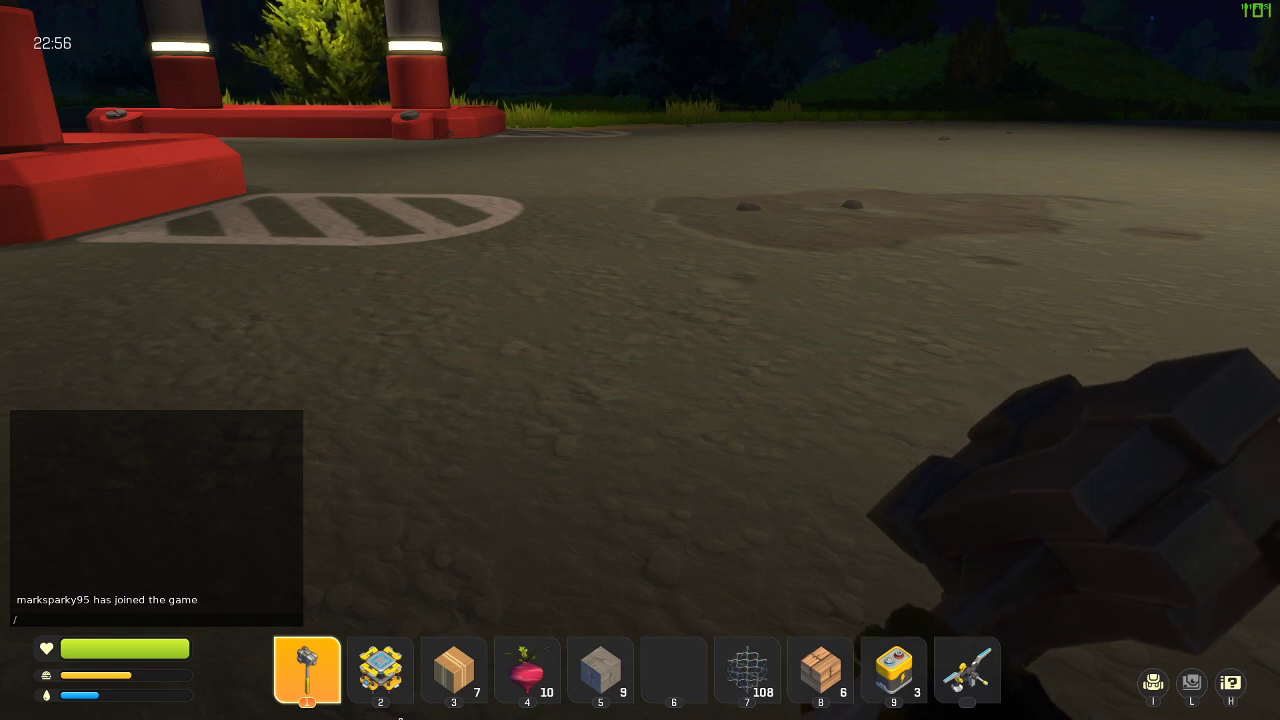
key("Escape")
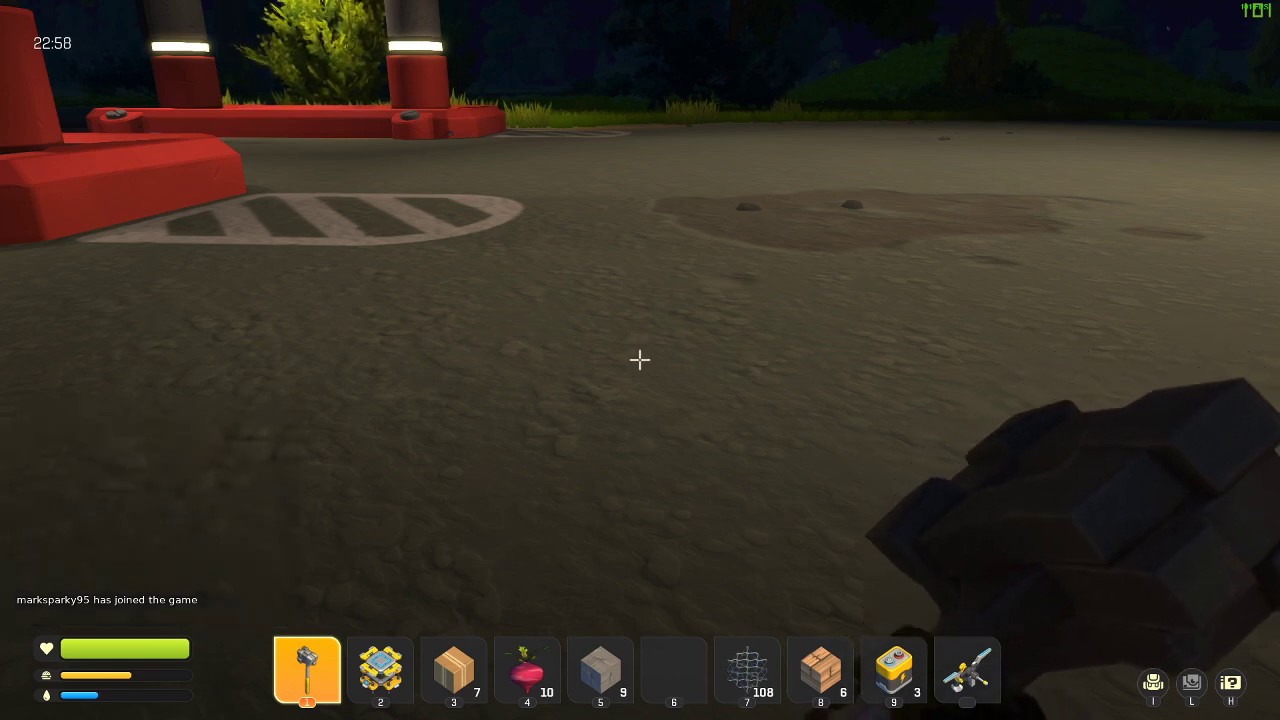
key("Return")
type("/s")
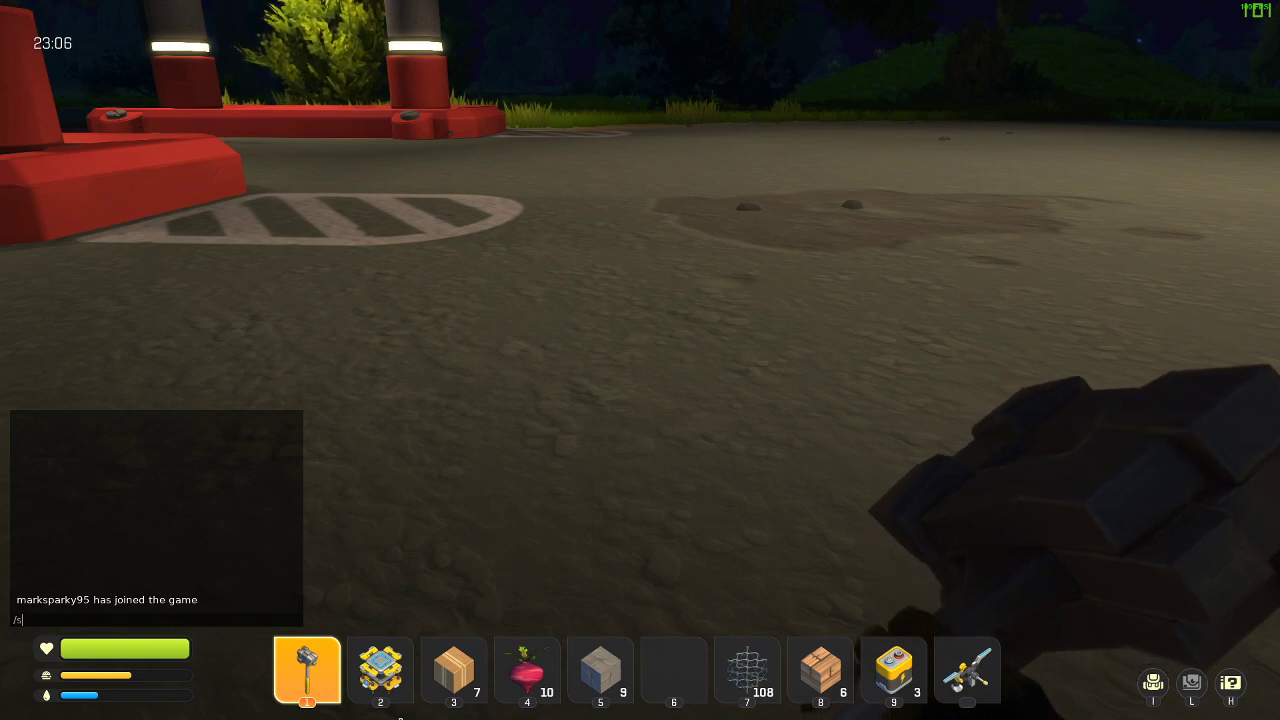
type("unsha")
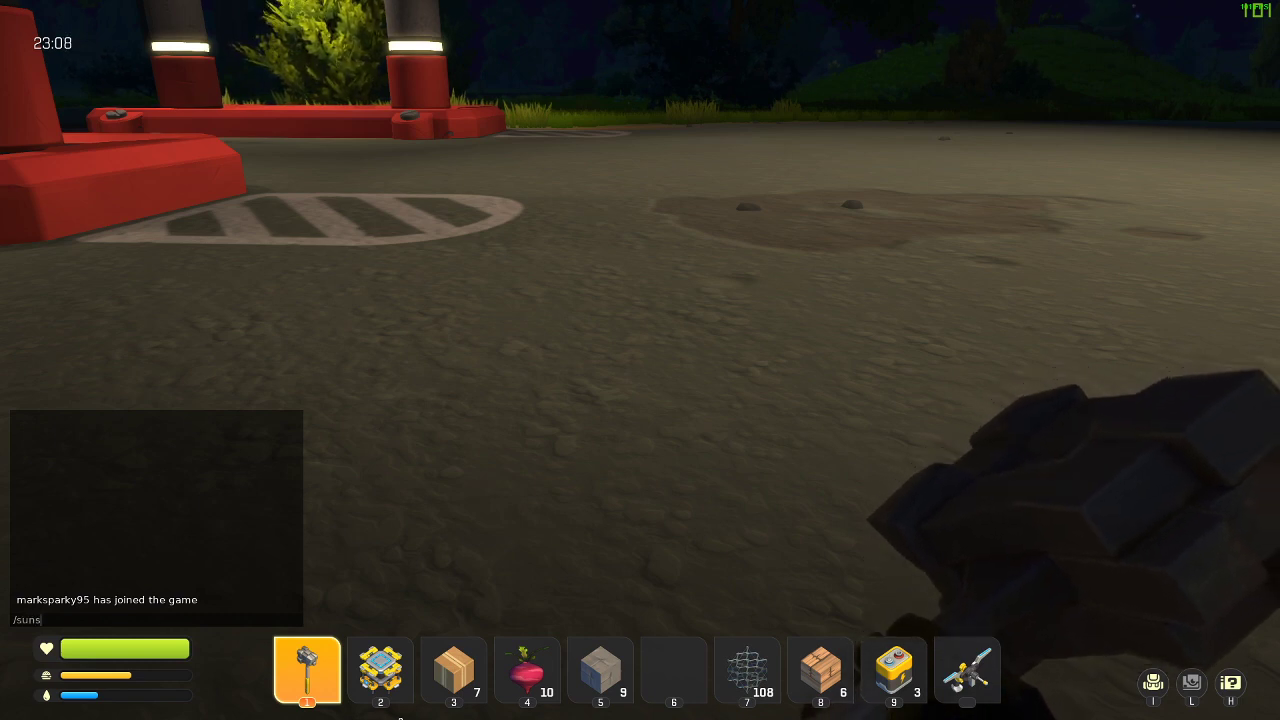
type("ke")
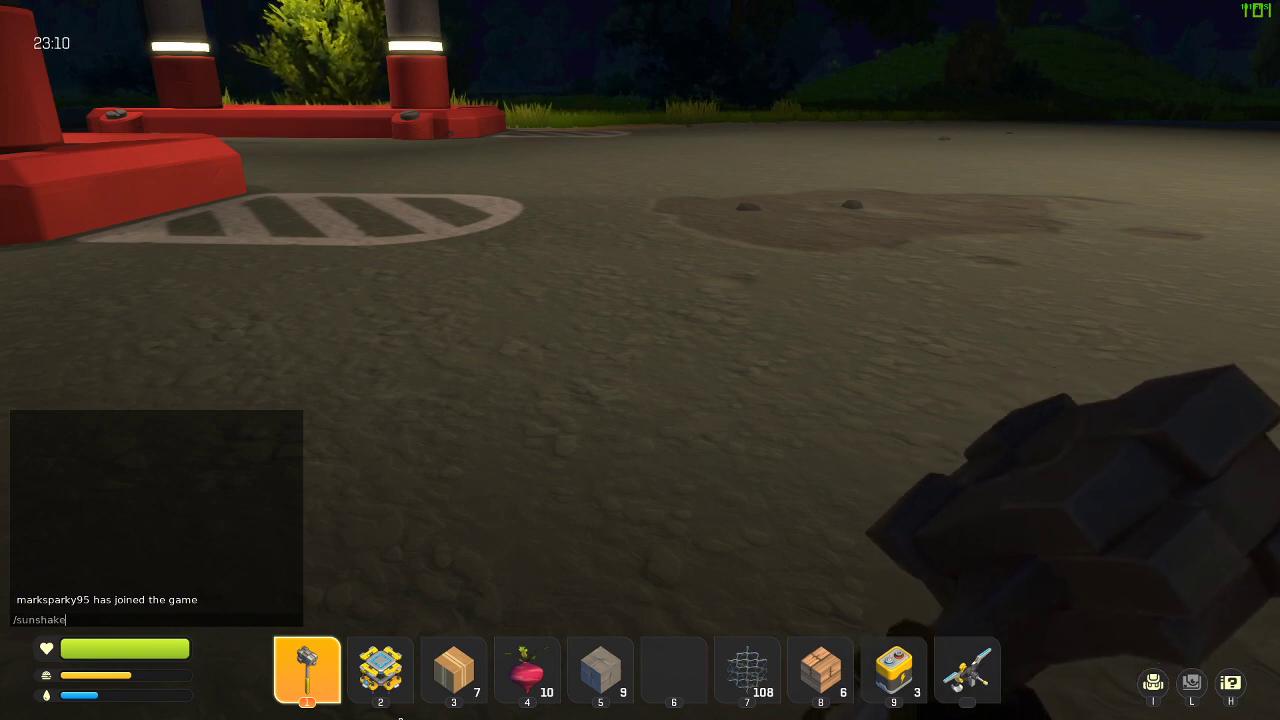
key("Return")
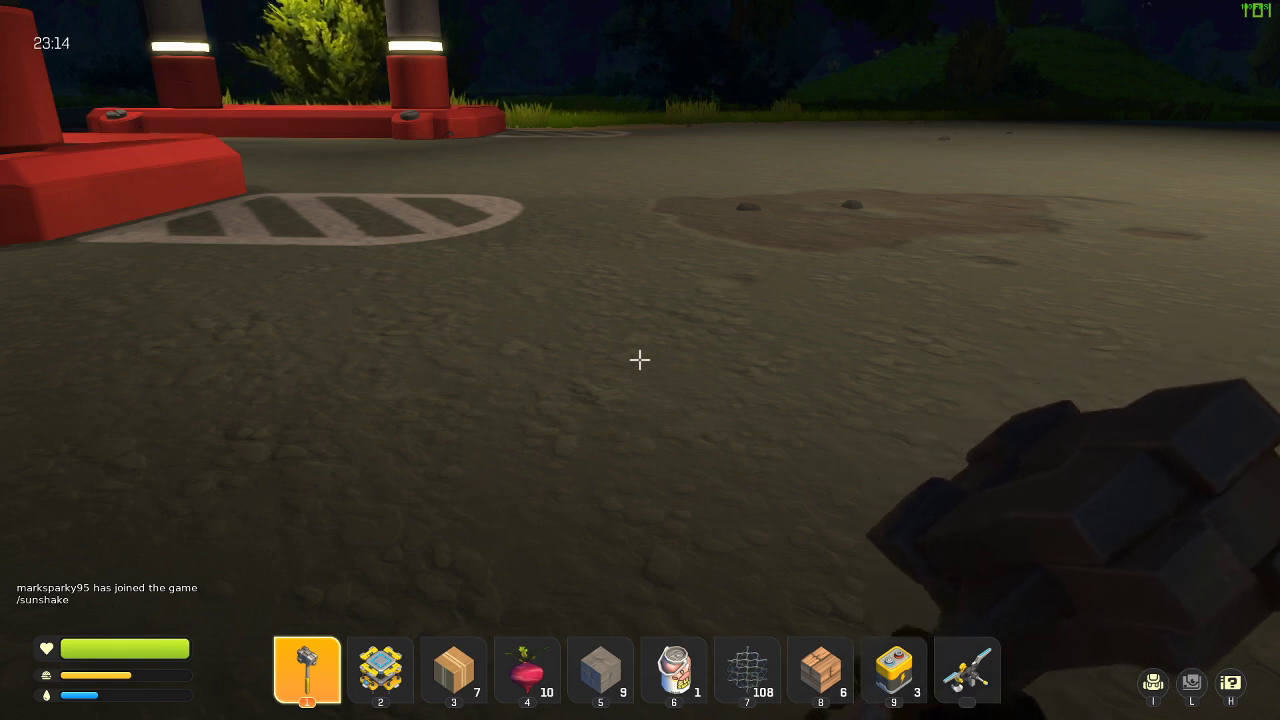
Check the backpack, then send /sunshake<10> in chat and look for new items
key("i")
key("i")
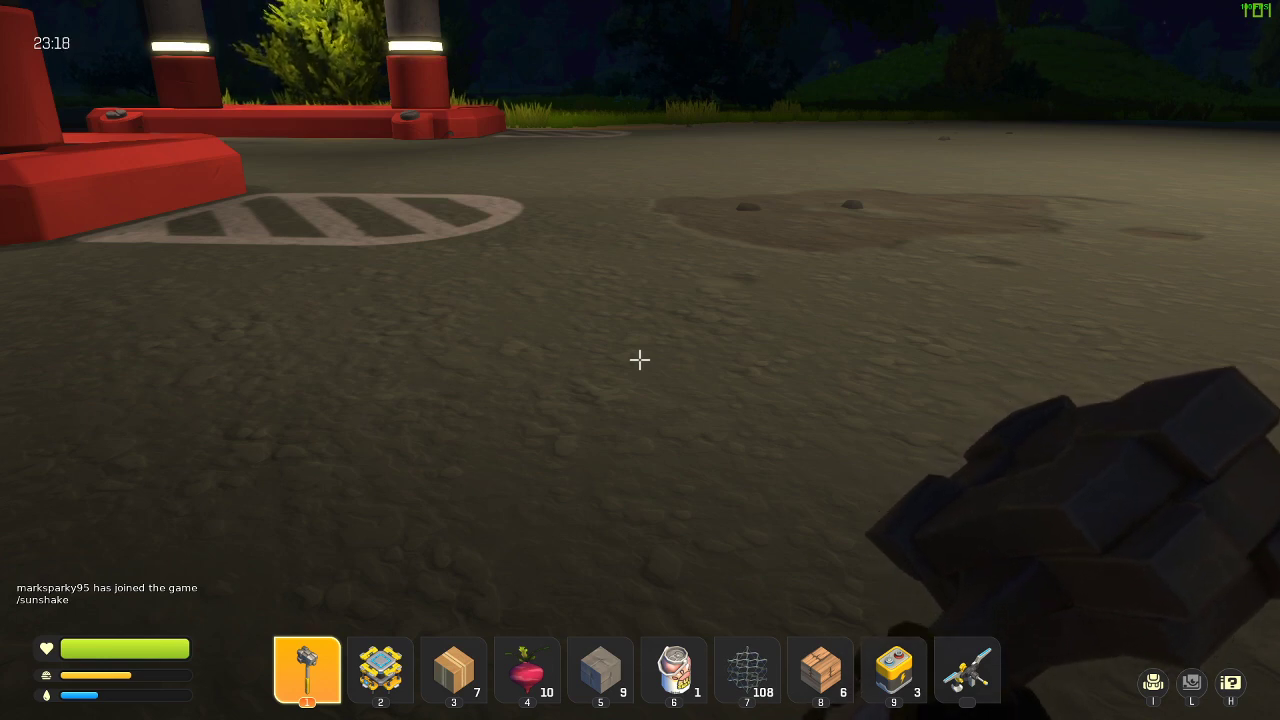
key("Return")
type("/su")
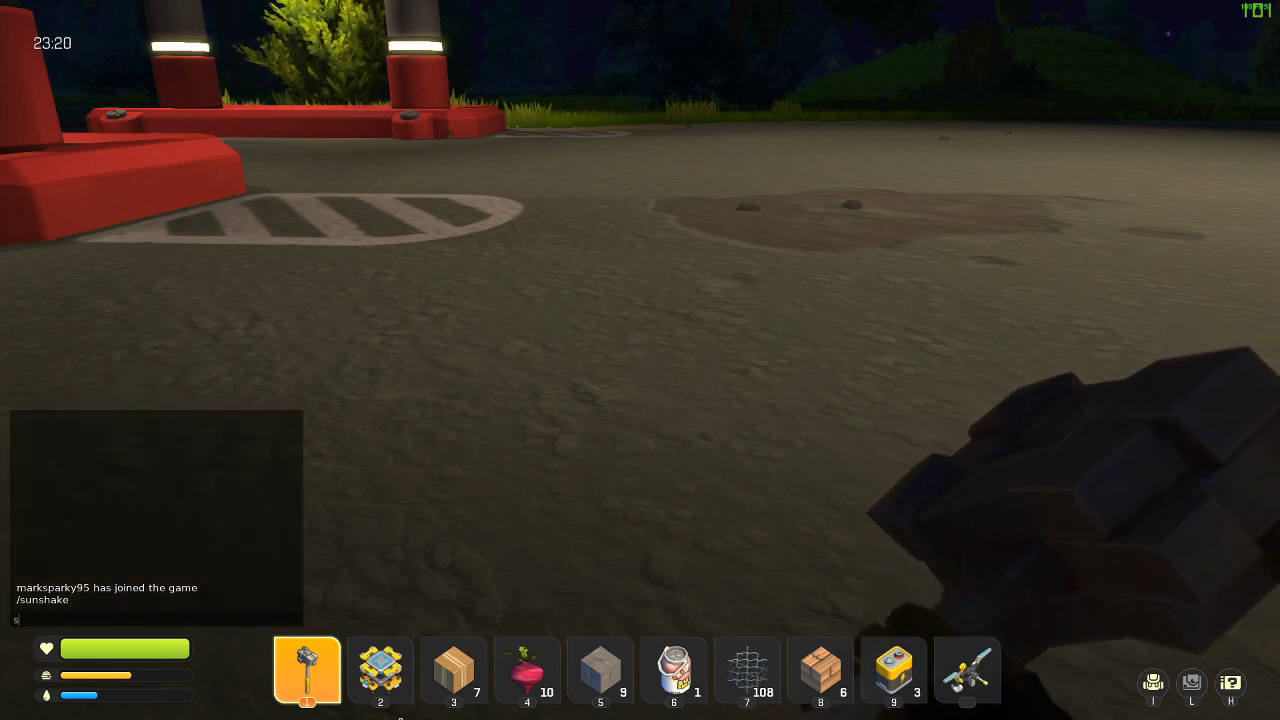
type("nsha")
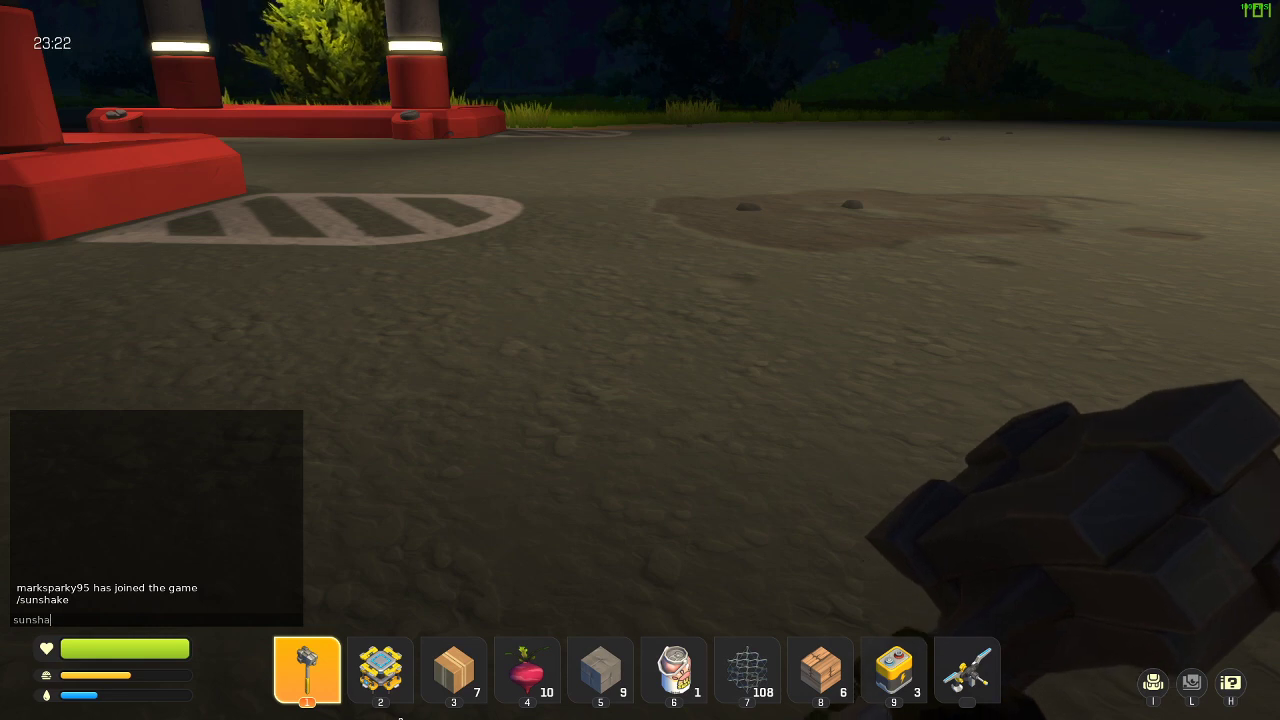
key("BackSpace")
key("BackSpace")
key("BackSpace")
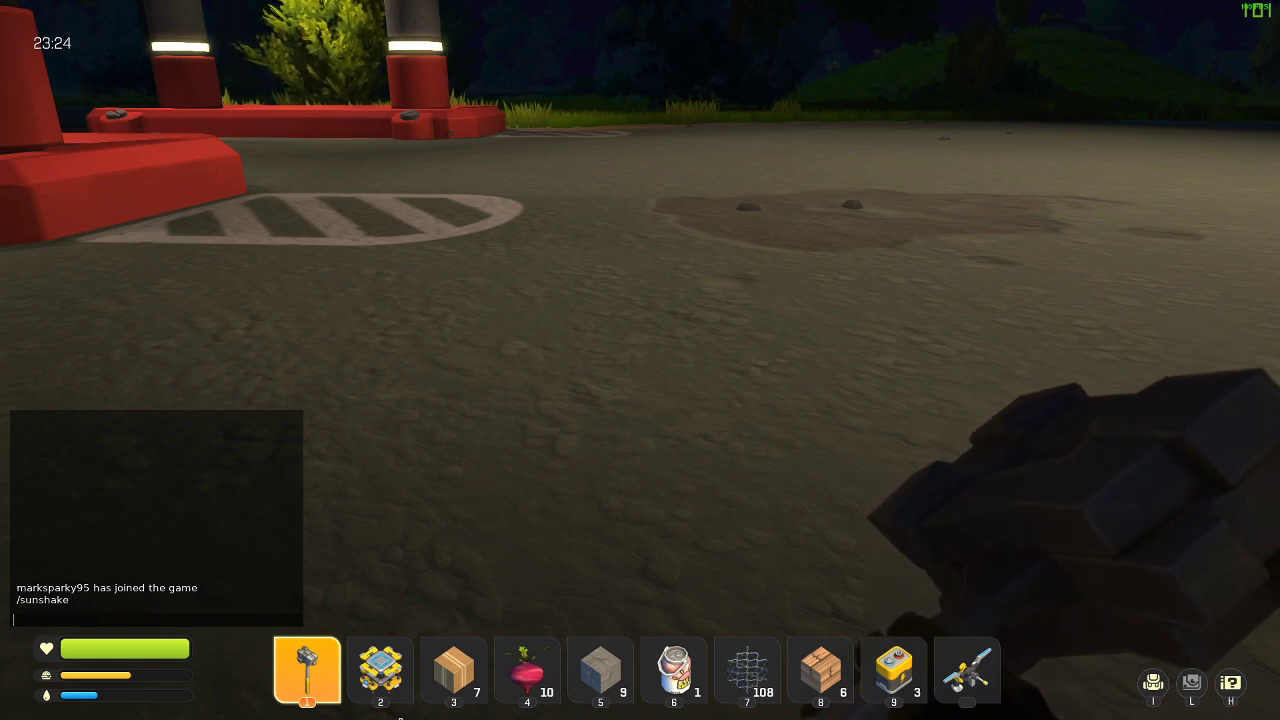
type("/")
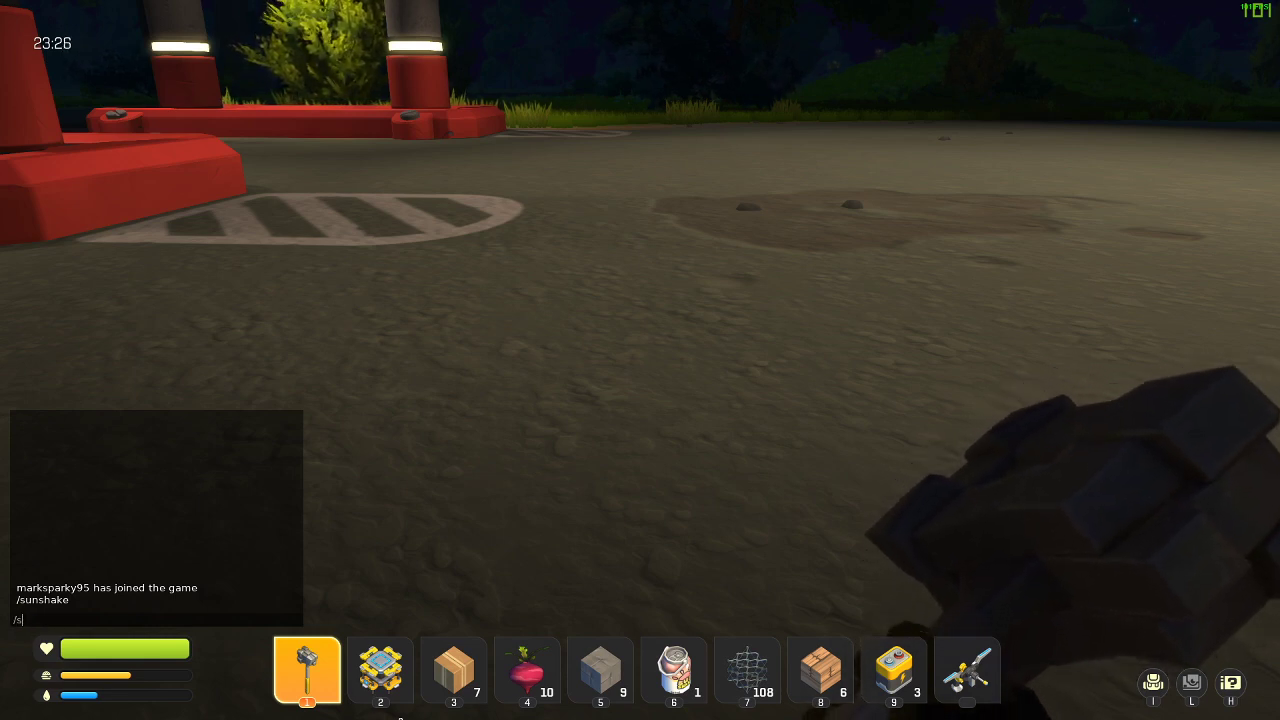
type("sunsha")
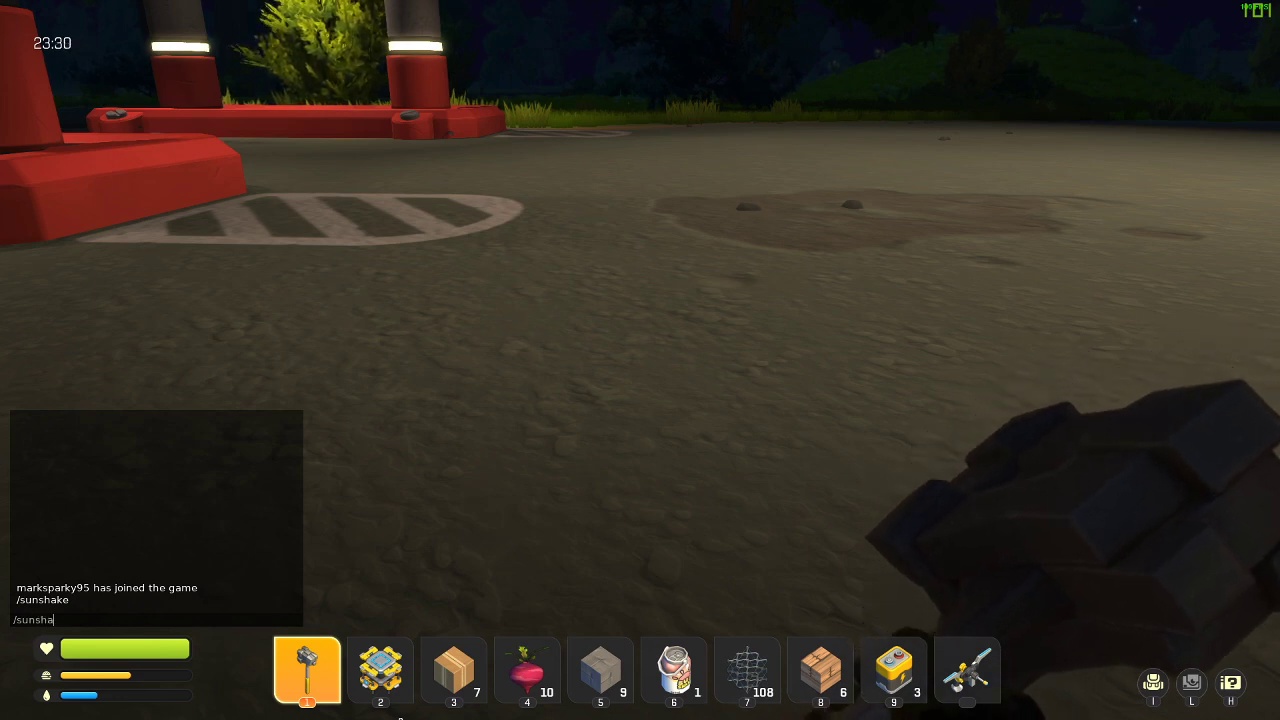
type("ke")
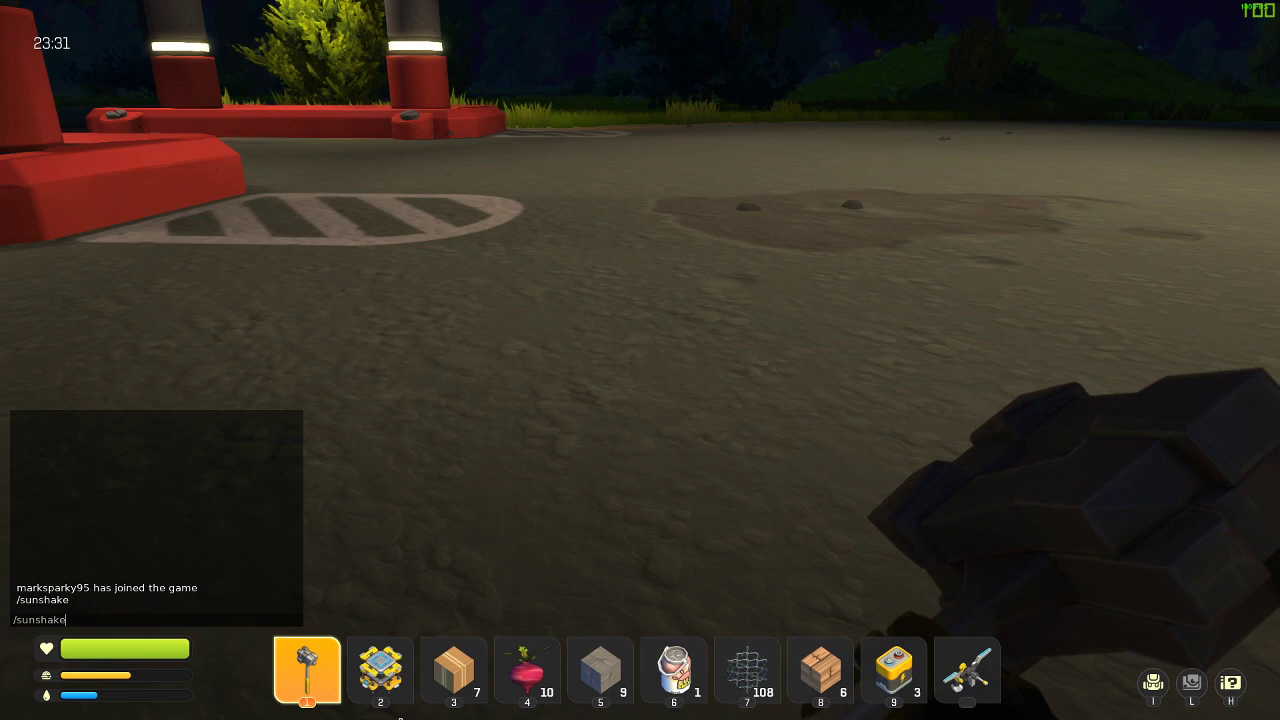
type("<")
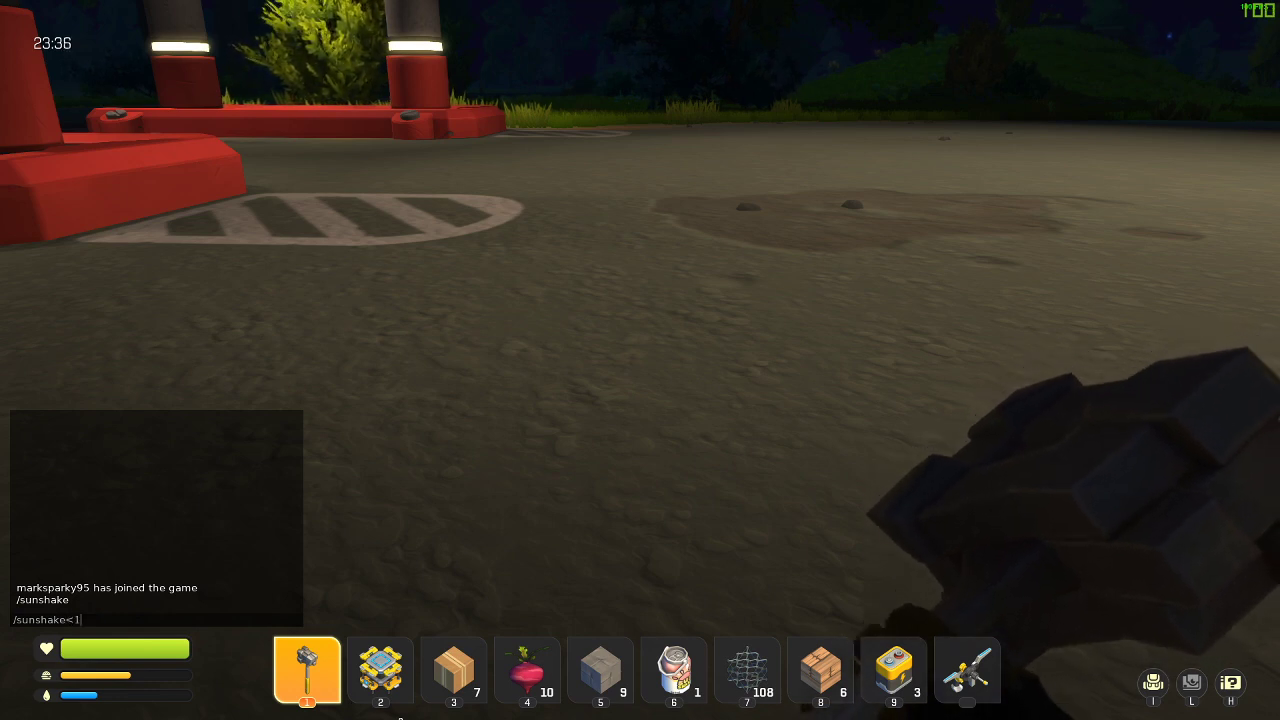
type("10>")
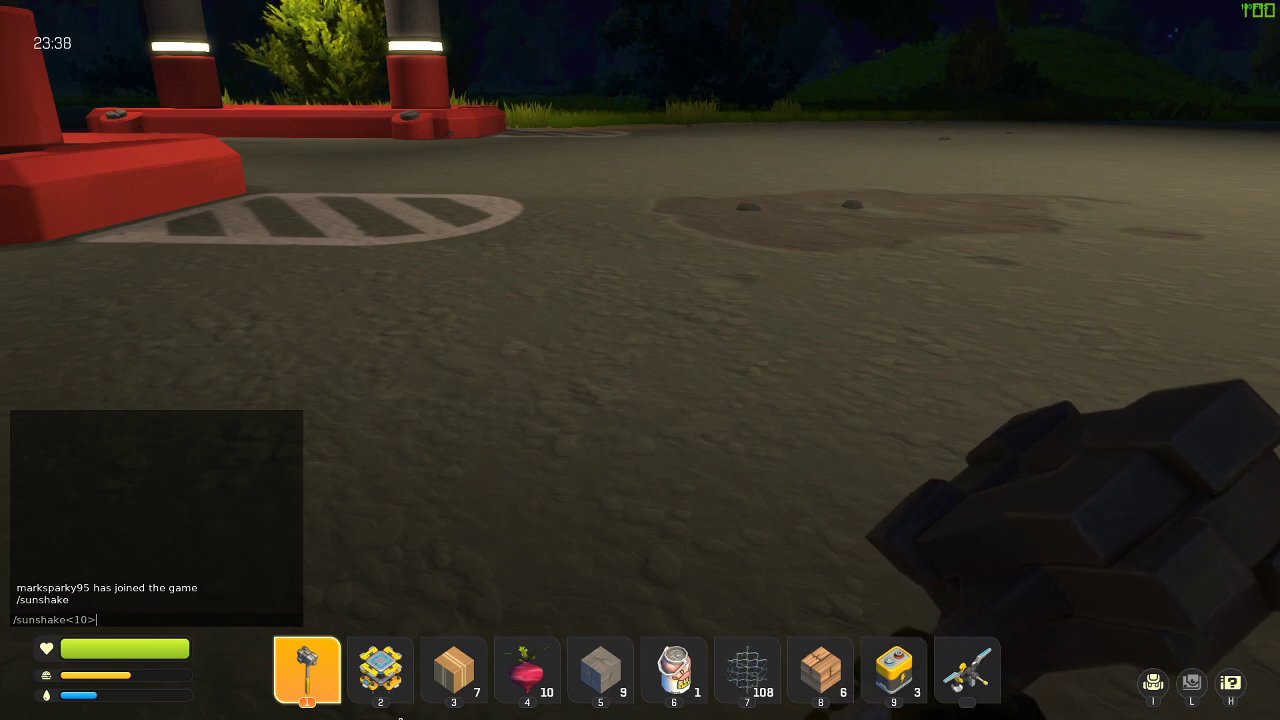
key("Return")
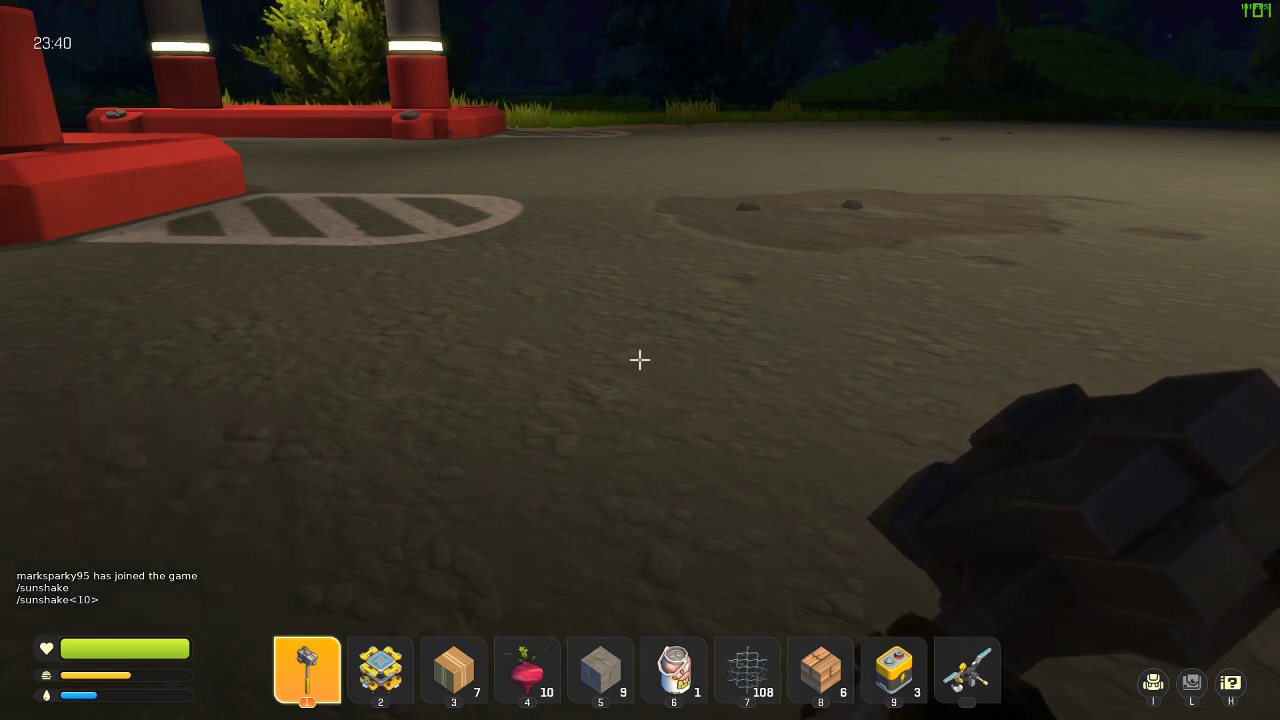
key("i")
key("i")
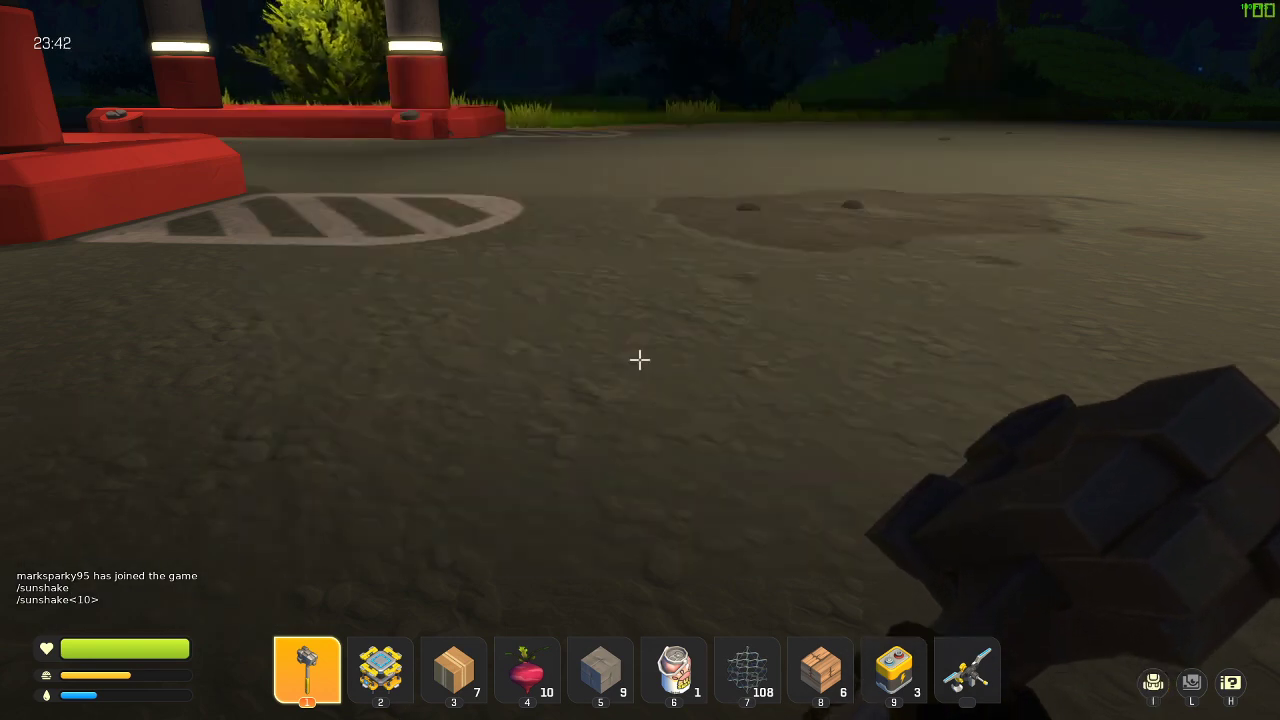
Send sunshake10 in chat and check the backpack for new items
key("Return")
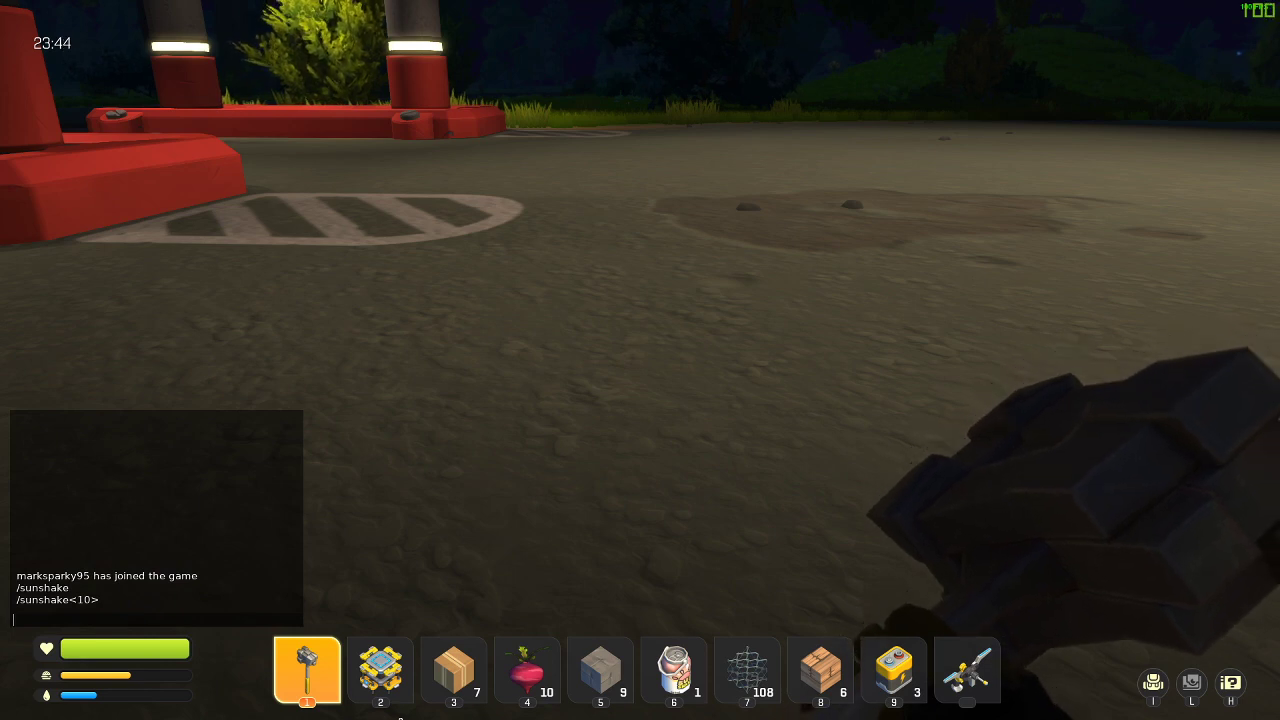
type("sunsha")
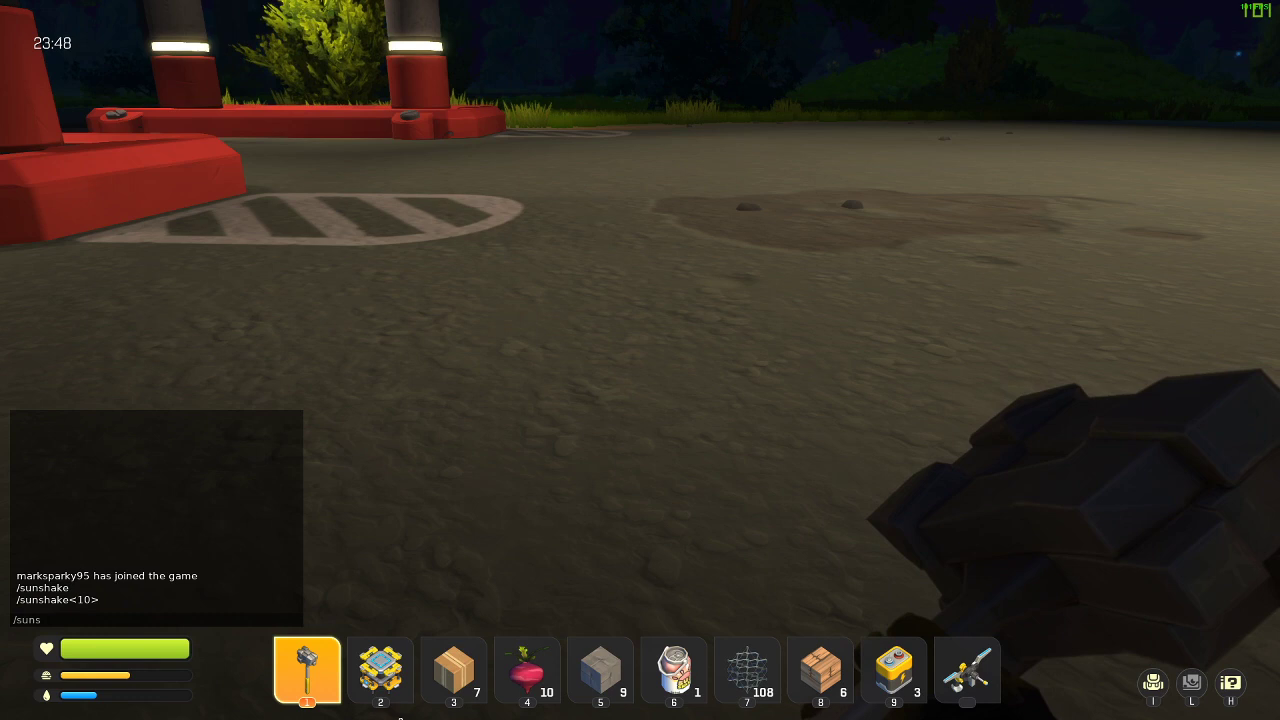
type("ke")
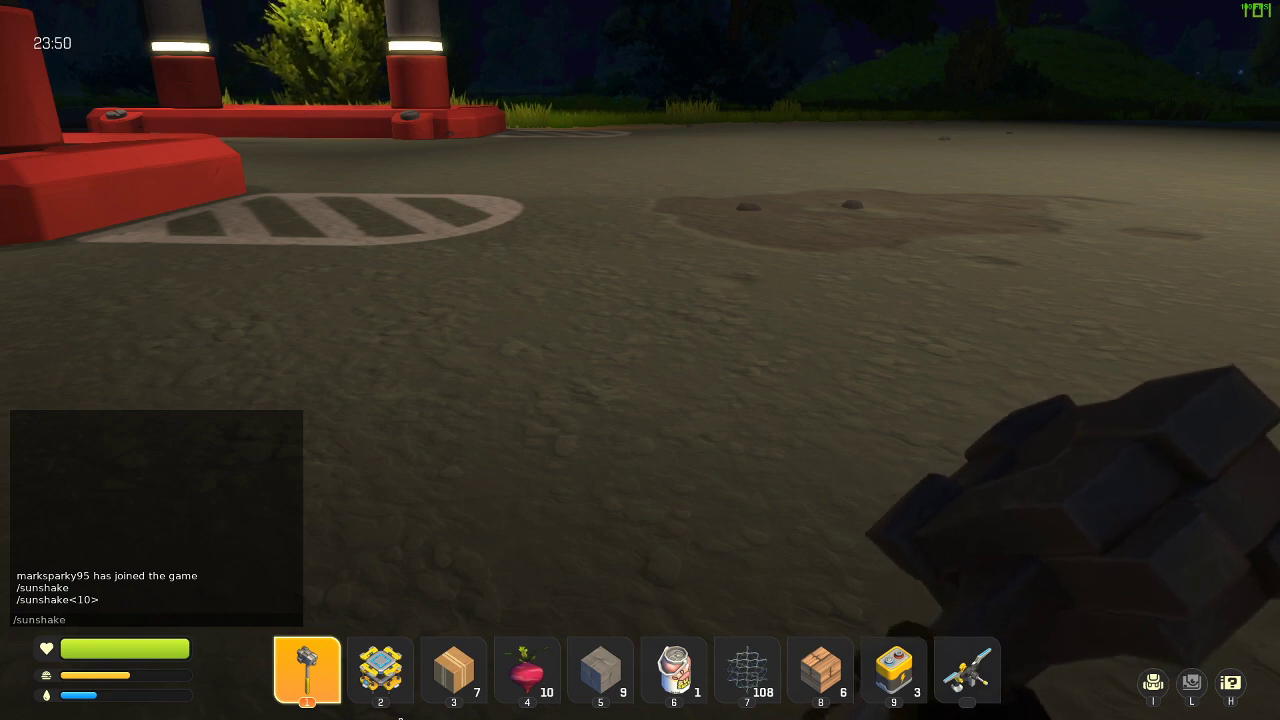
type("10")
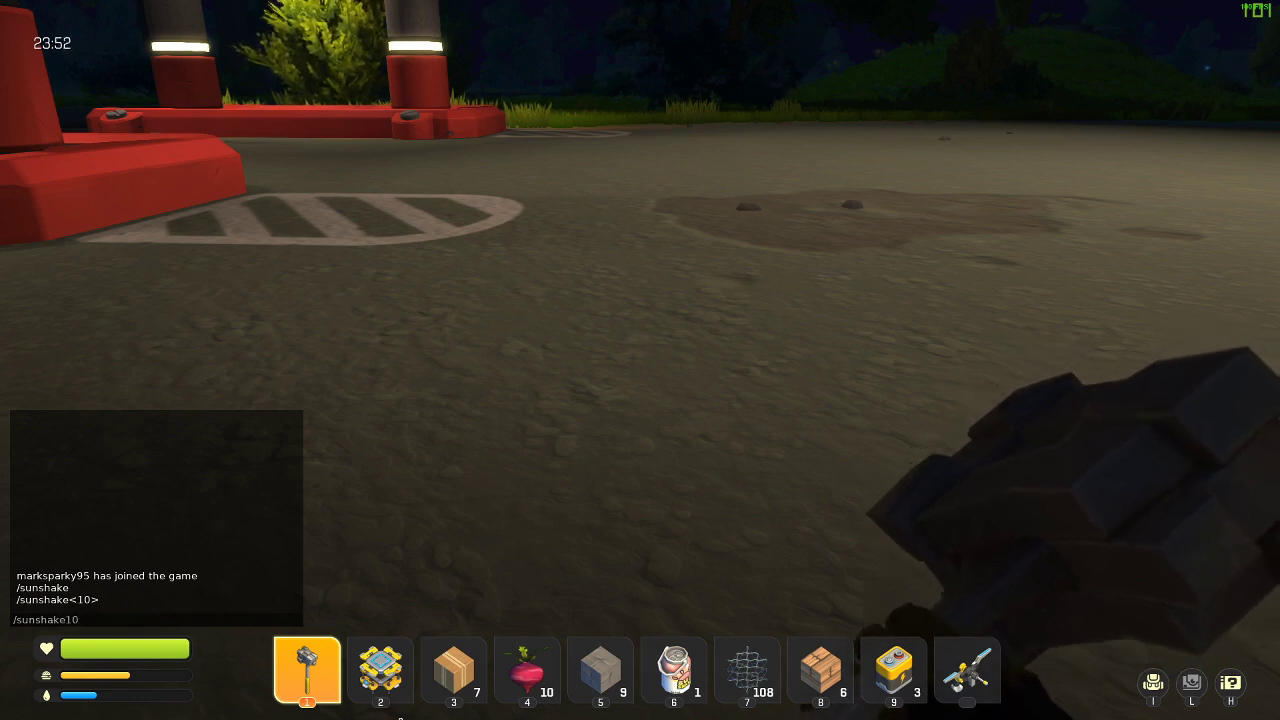
key("Return")
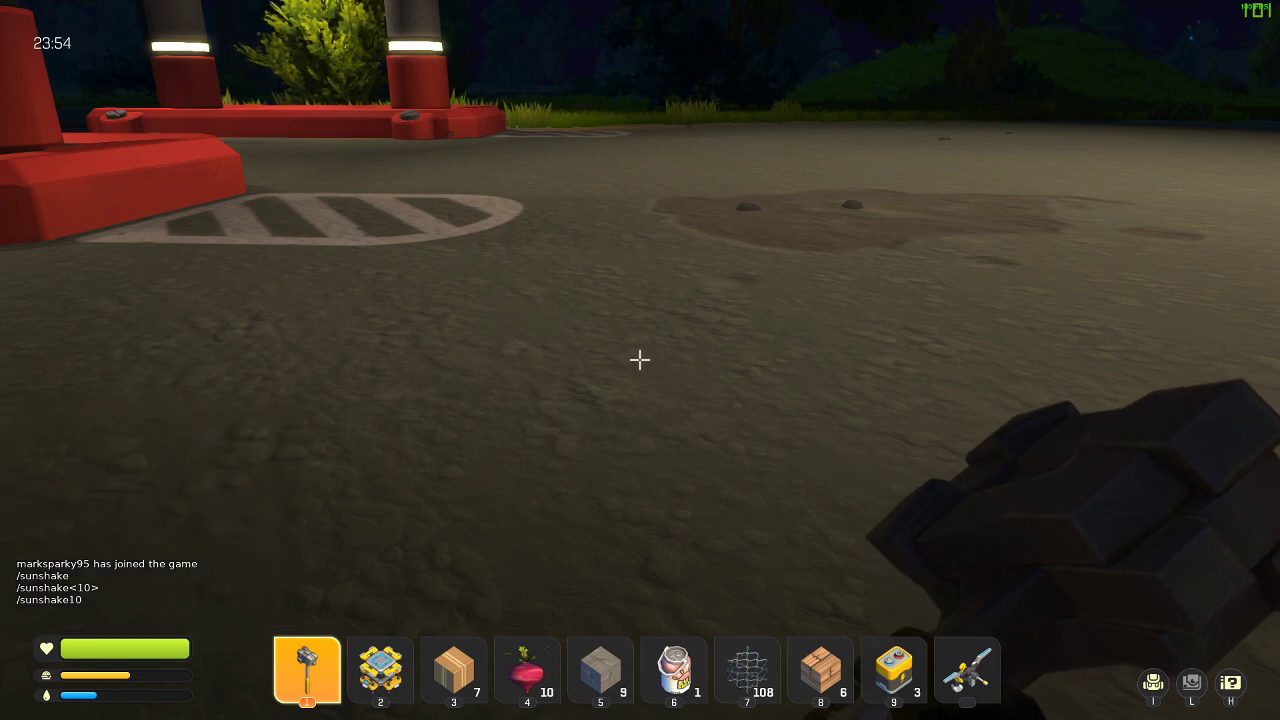
key("i")
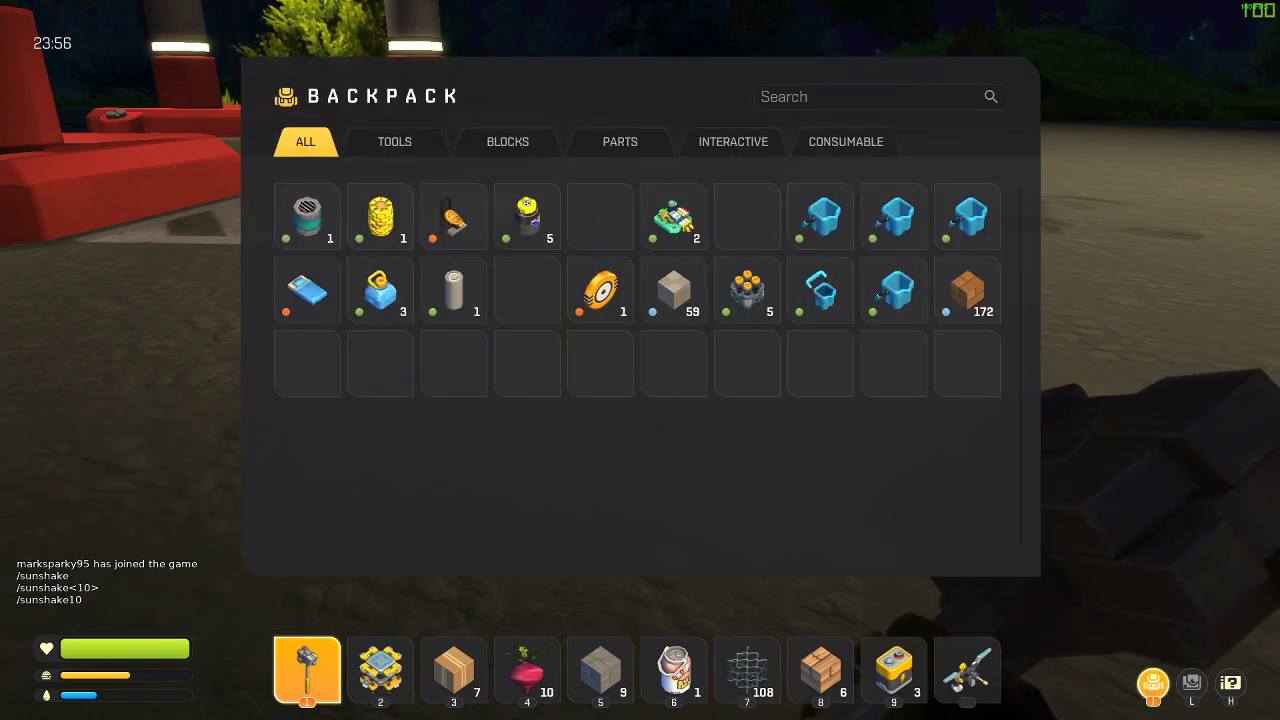
key("i")
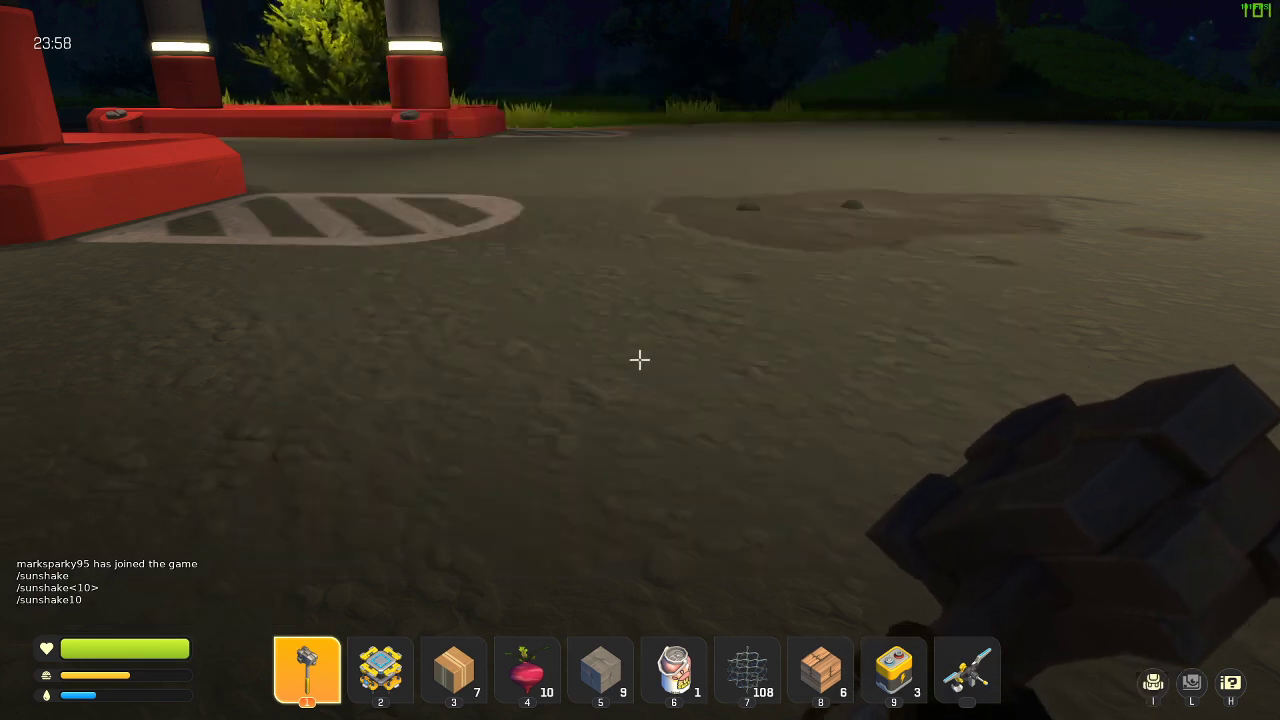
Send /sumshake <10> in chat and check the backpack again
key("Return")
type("/")
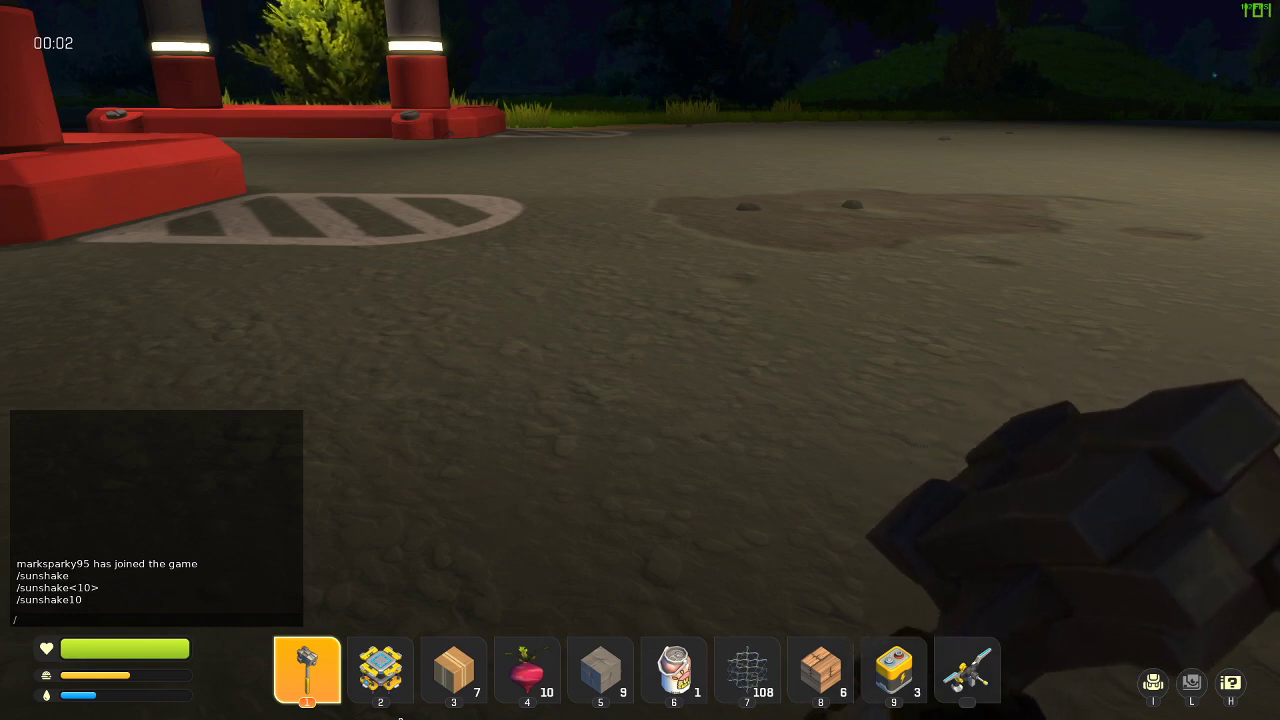
type("sumsha")
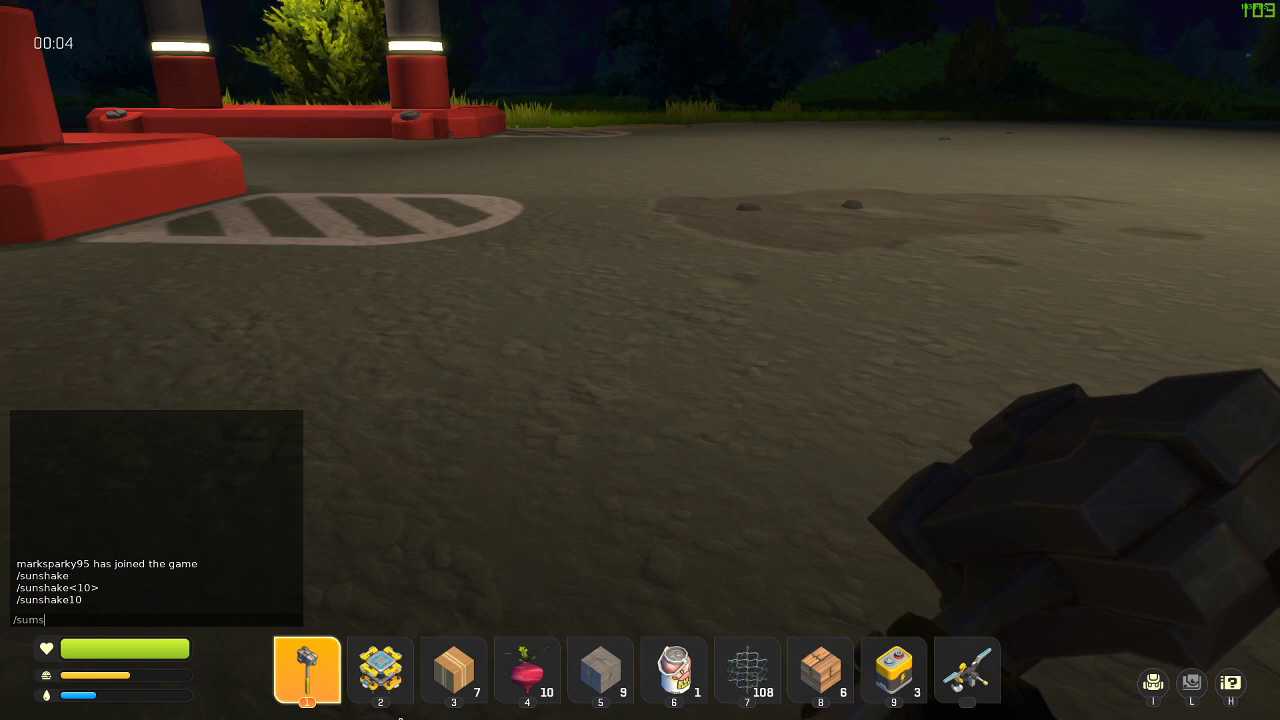
type("ke")
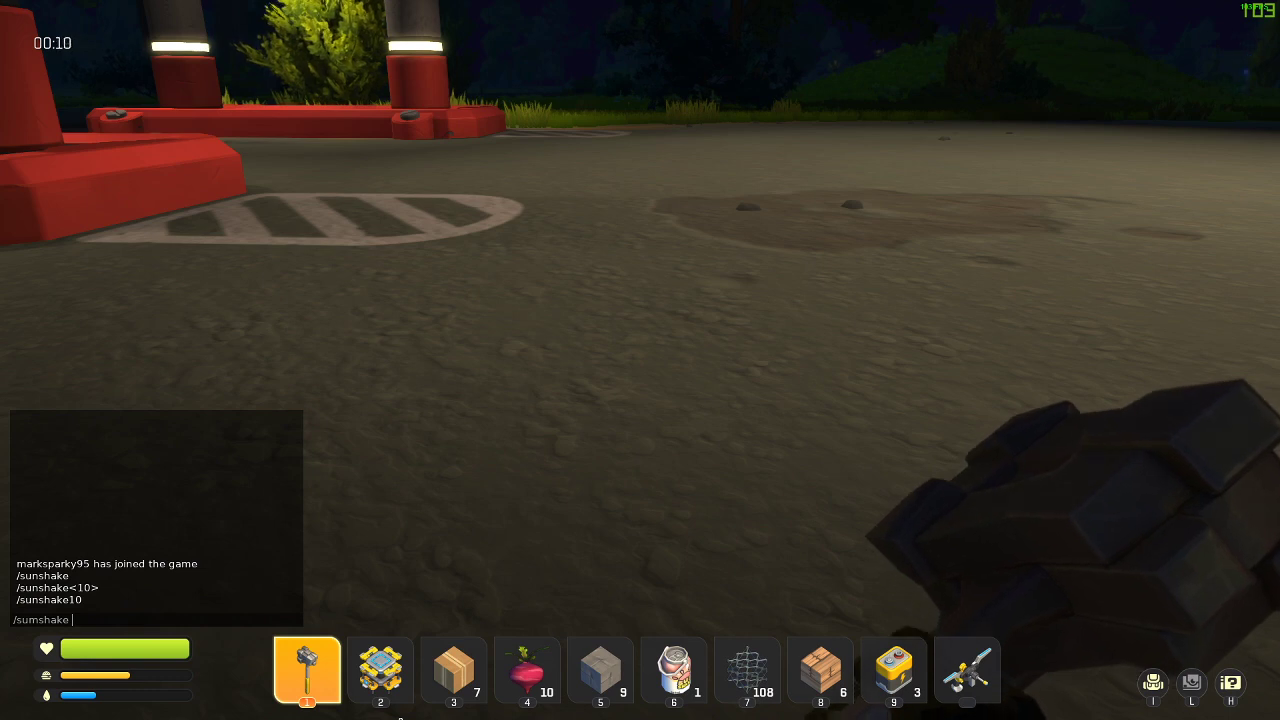
type(" <10")
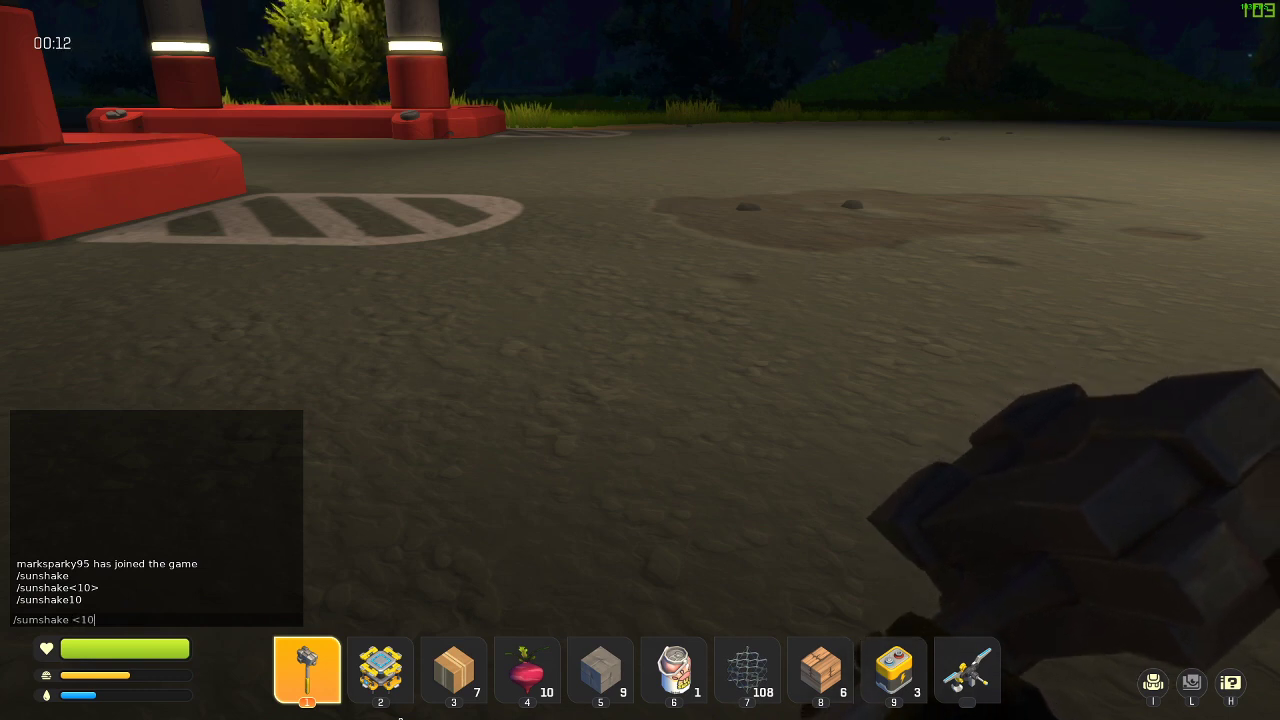
type(">")
key("Return")
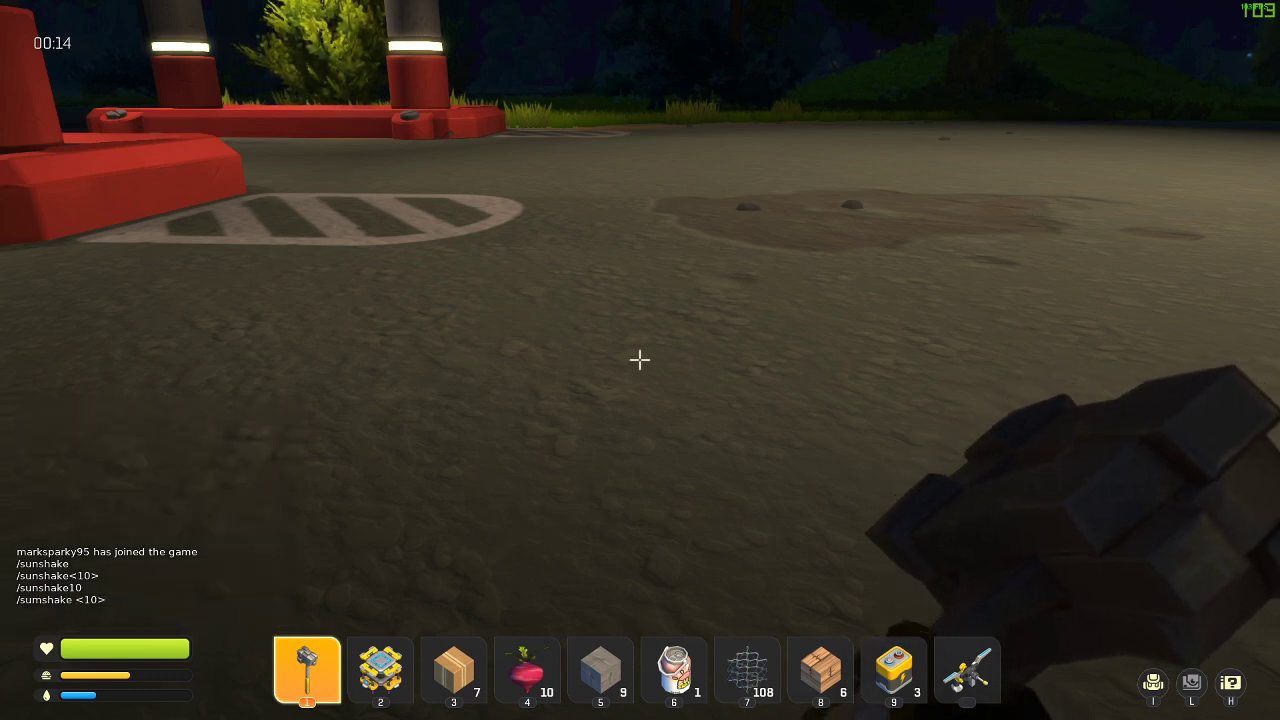
key("i")
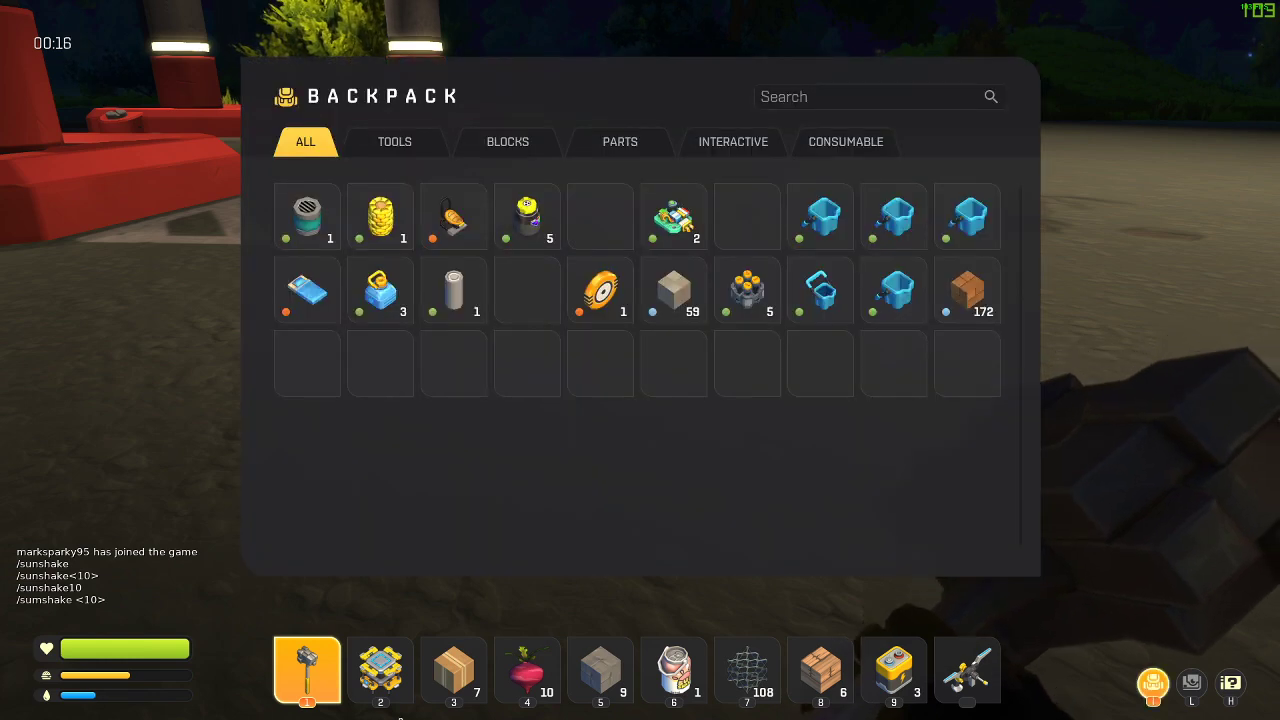
key("i")
key("Return")
type("/s")
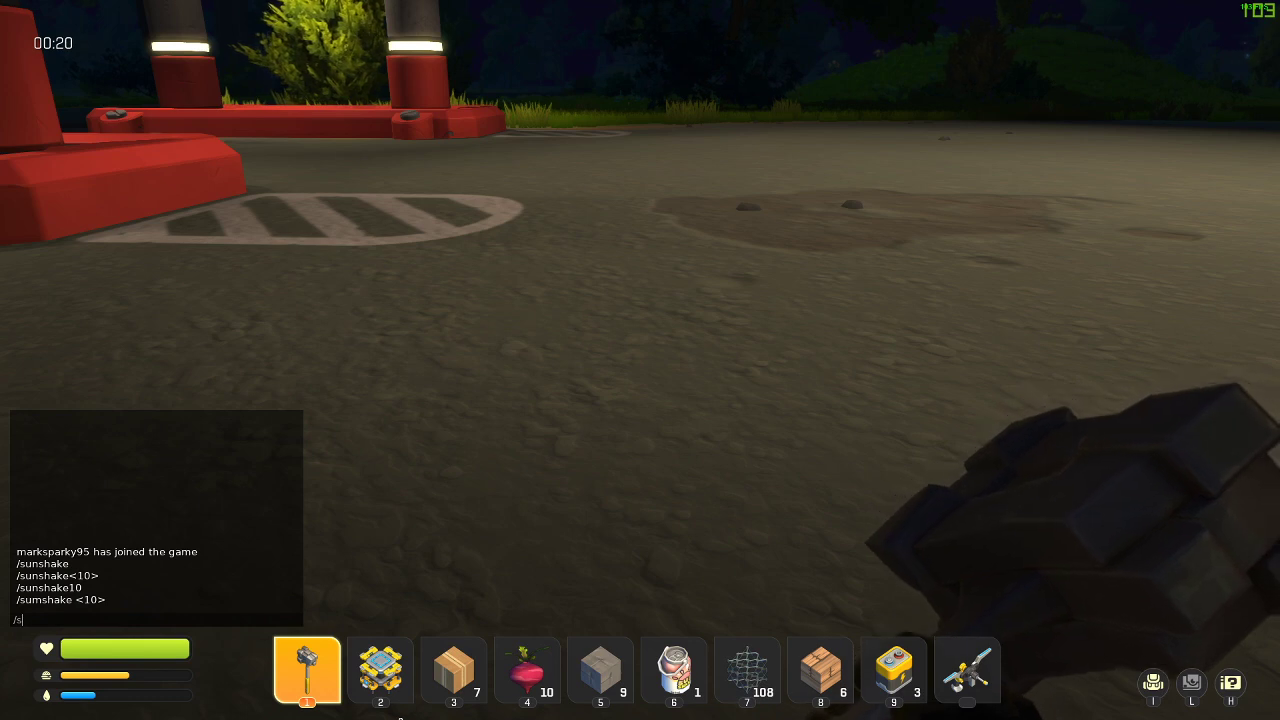
Correct the chat text to /sunshake <10> and send it, which returns a Too many parameters error
type("umc")
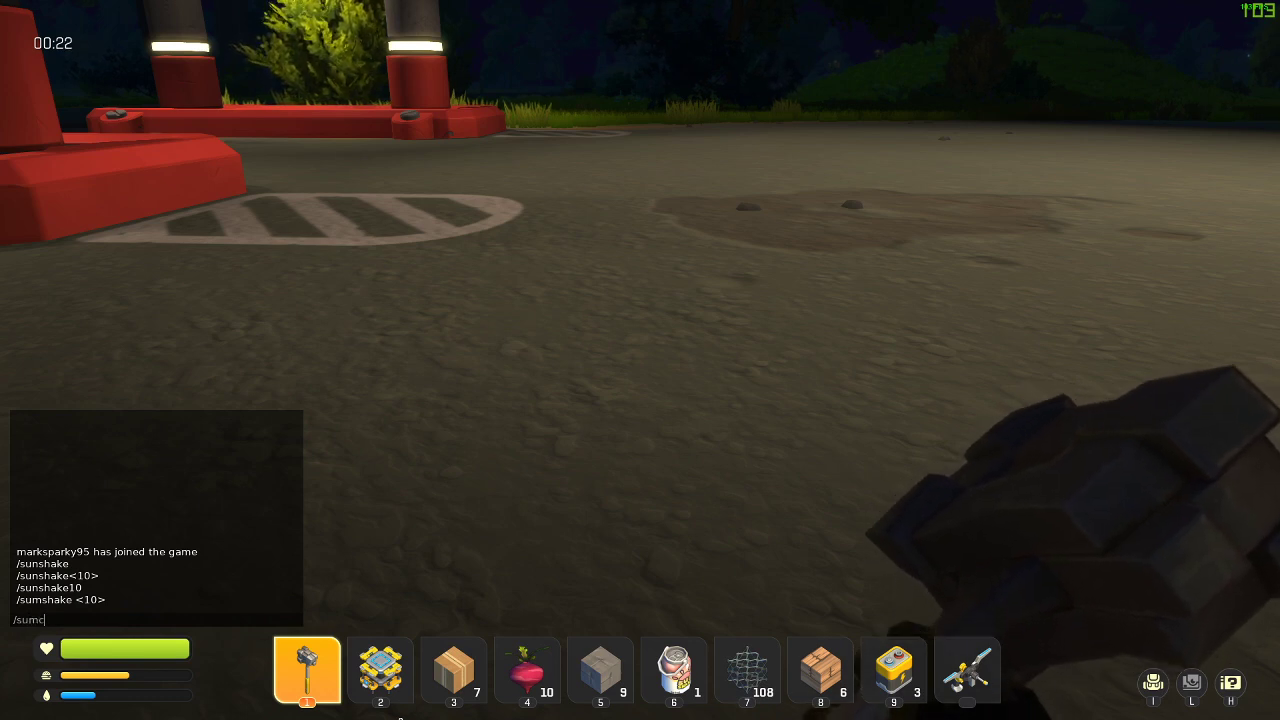
key("BackSpace")
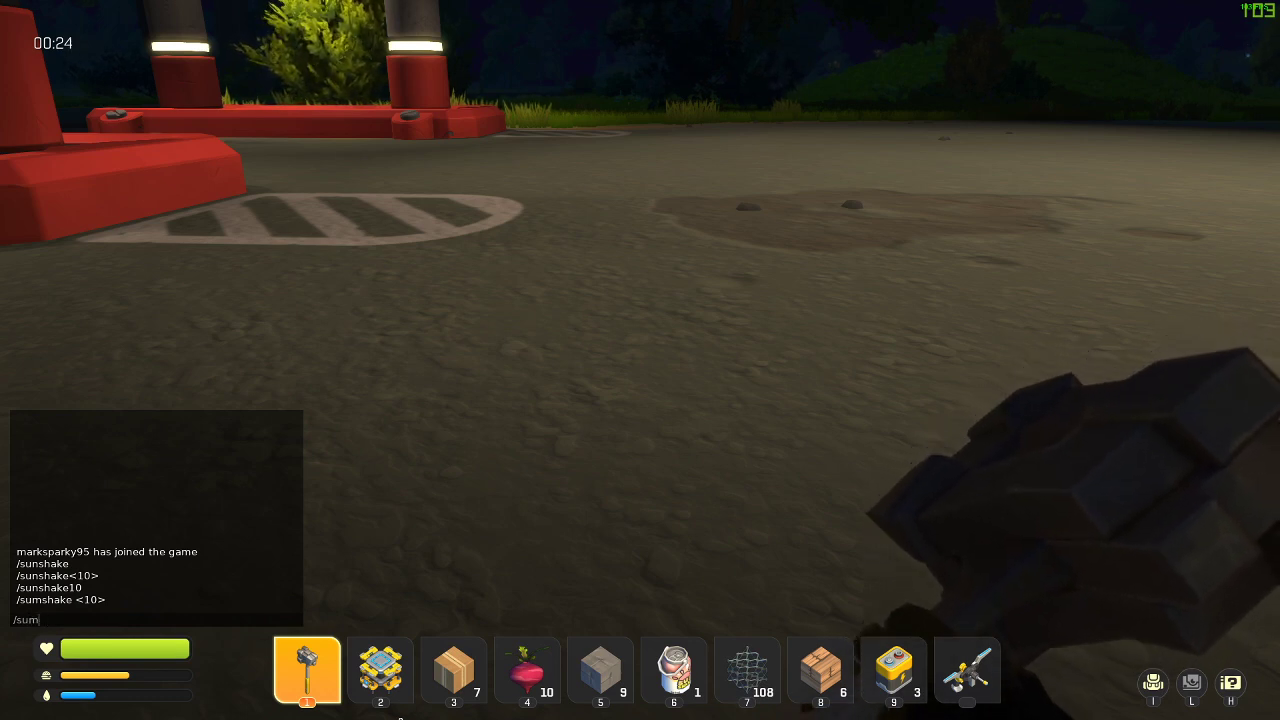
key("BackSpace")
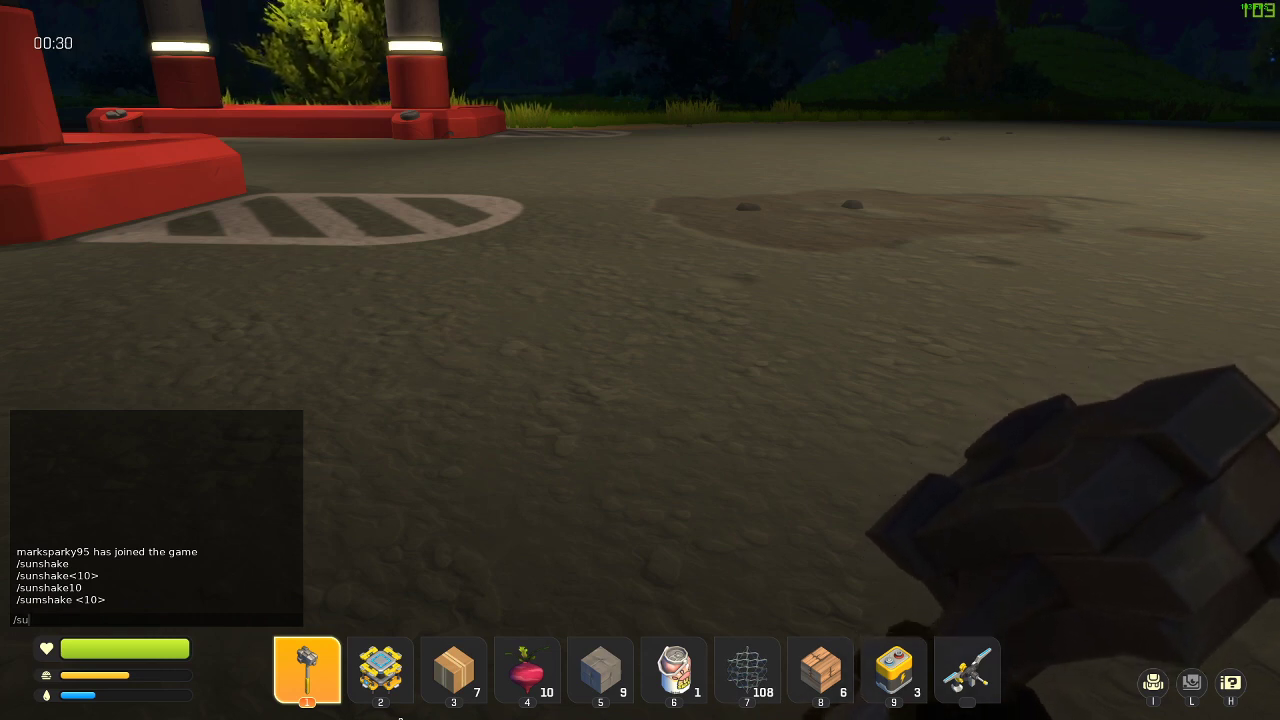
type("ns")
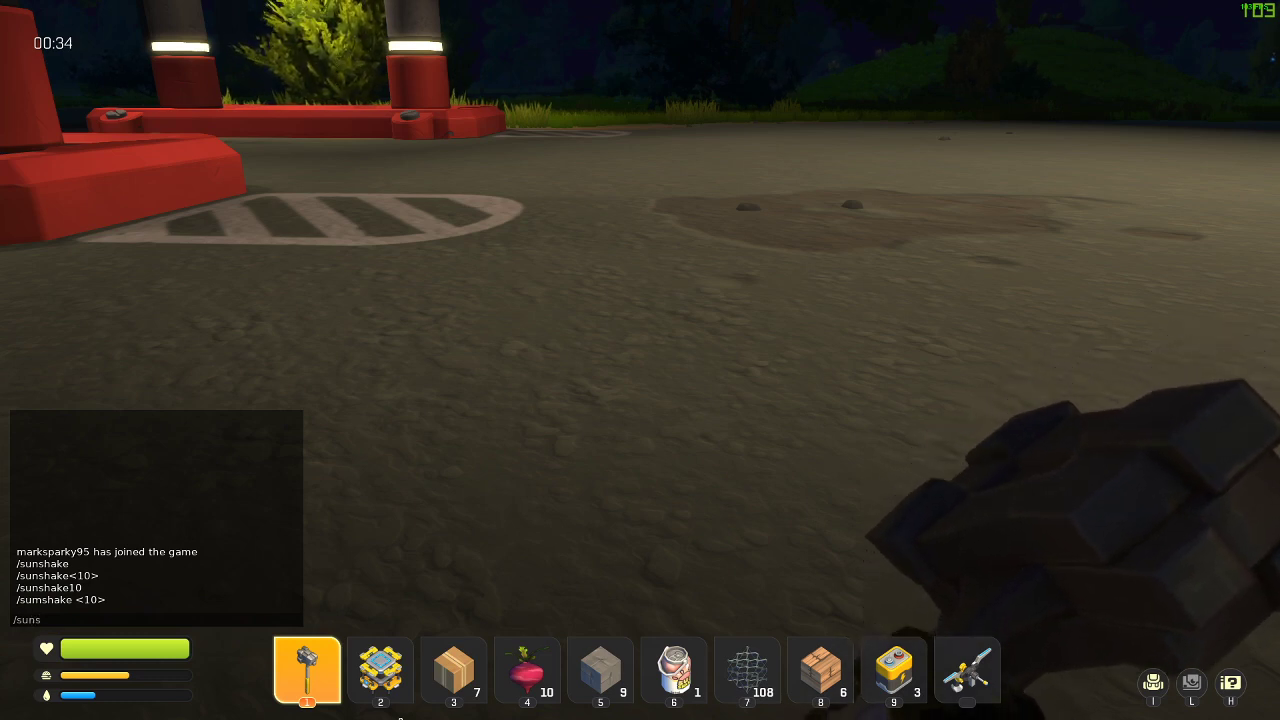
type("hake")
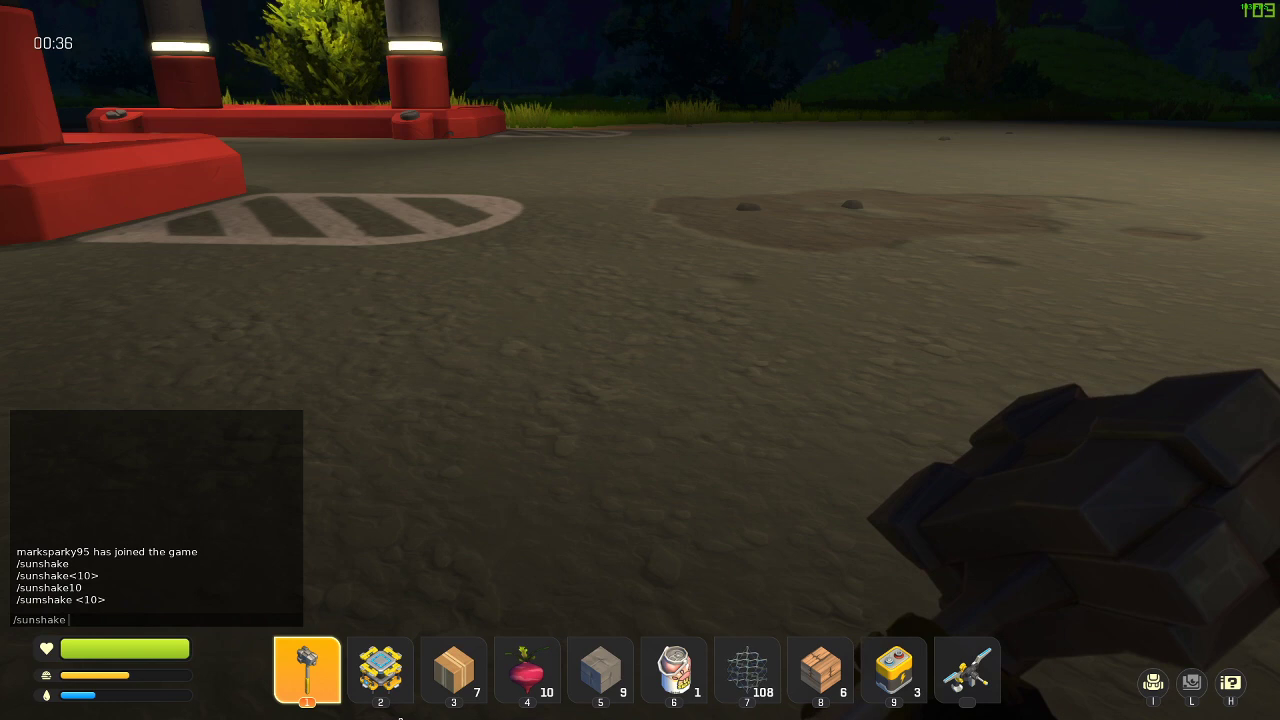
type(" <")
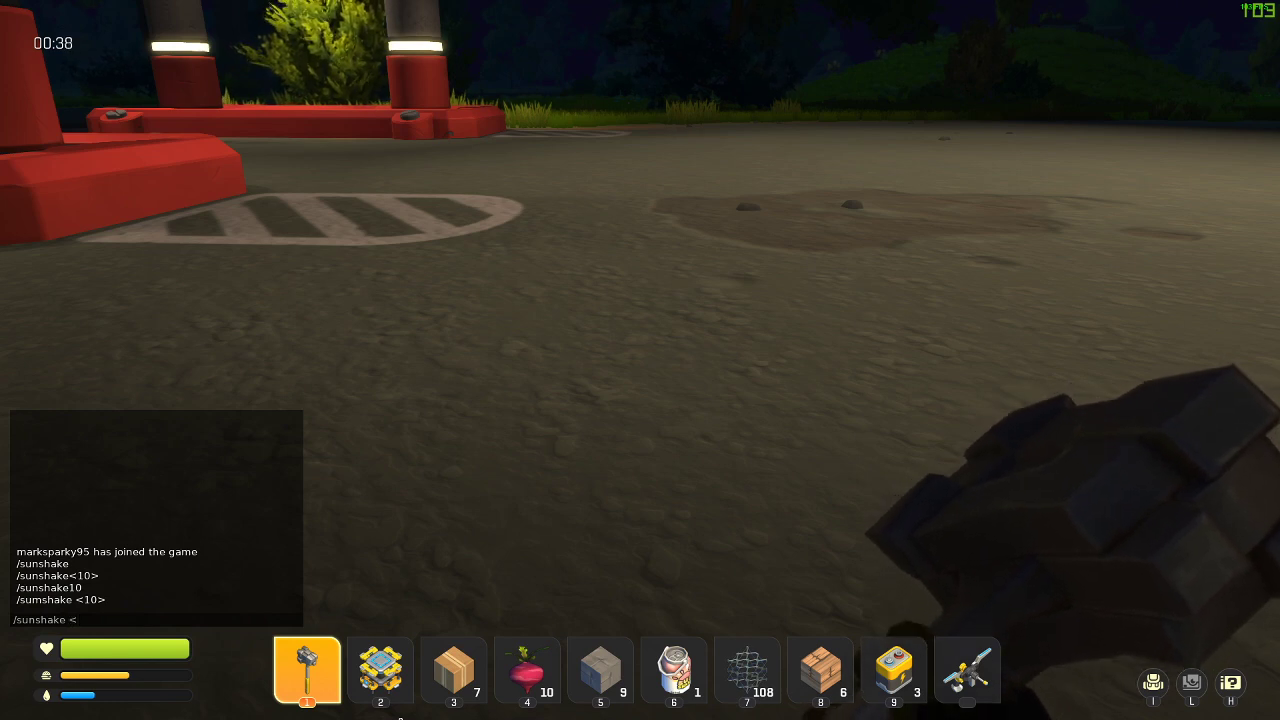
type("10")
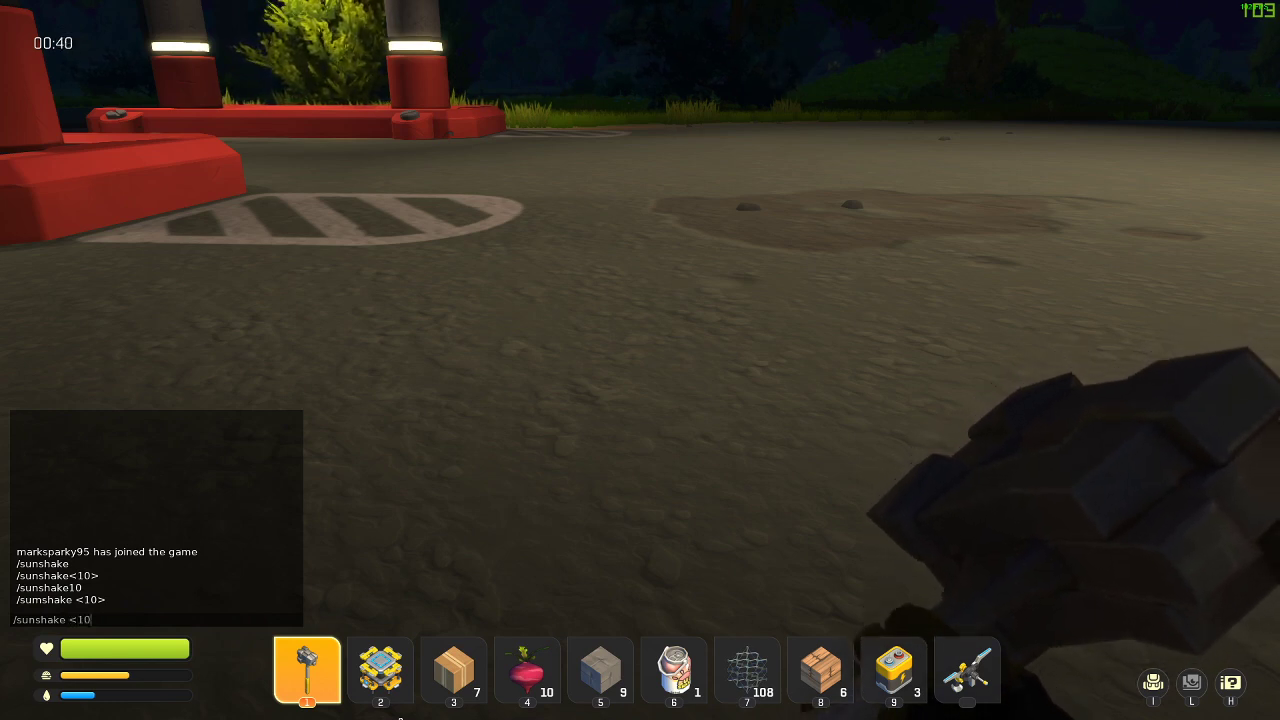
type(">")
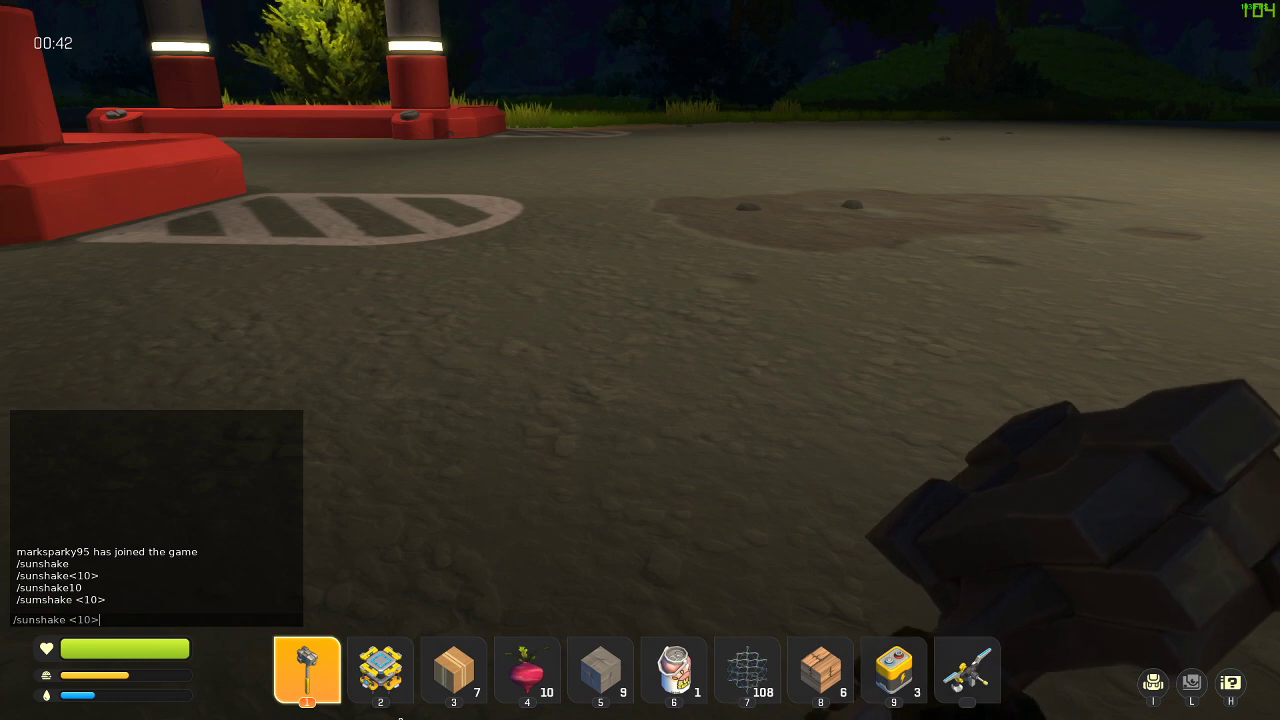
key("Return")
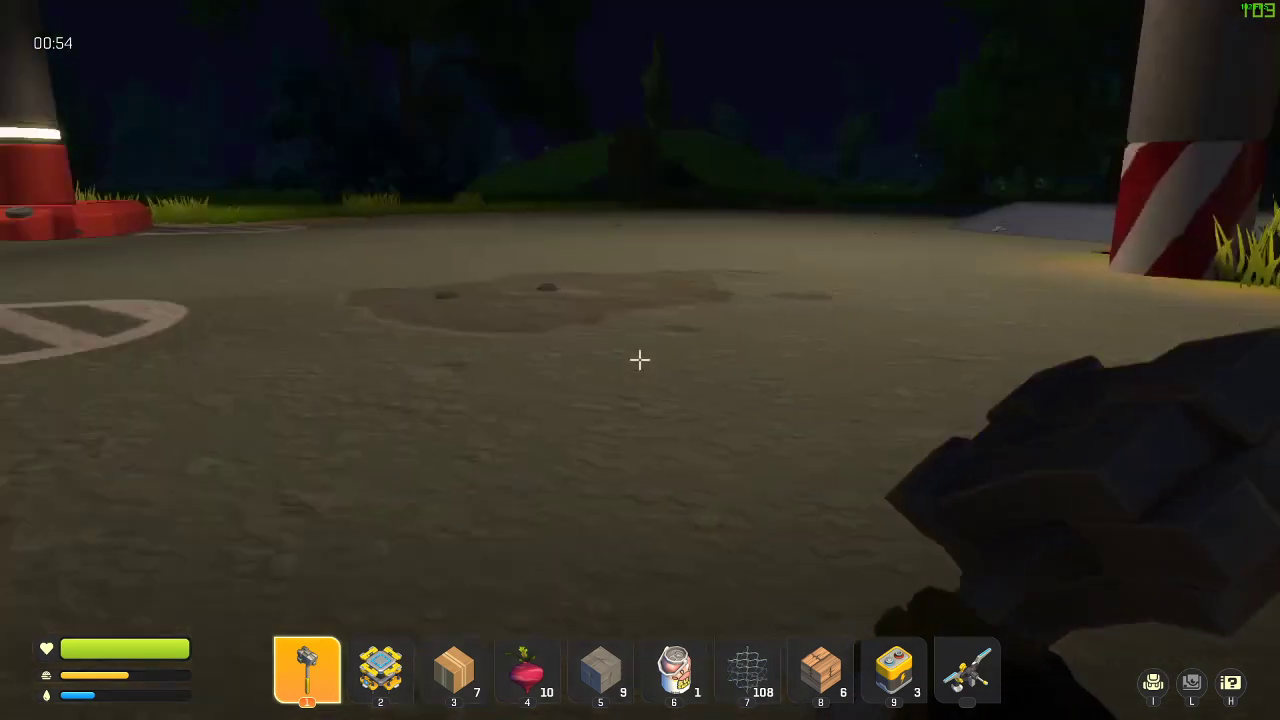
Place two hotbar items on the ground
scroll(640, 360, "down", 4)
left_click(640, 360)
scroll(640, 360, "down", 2)
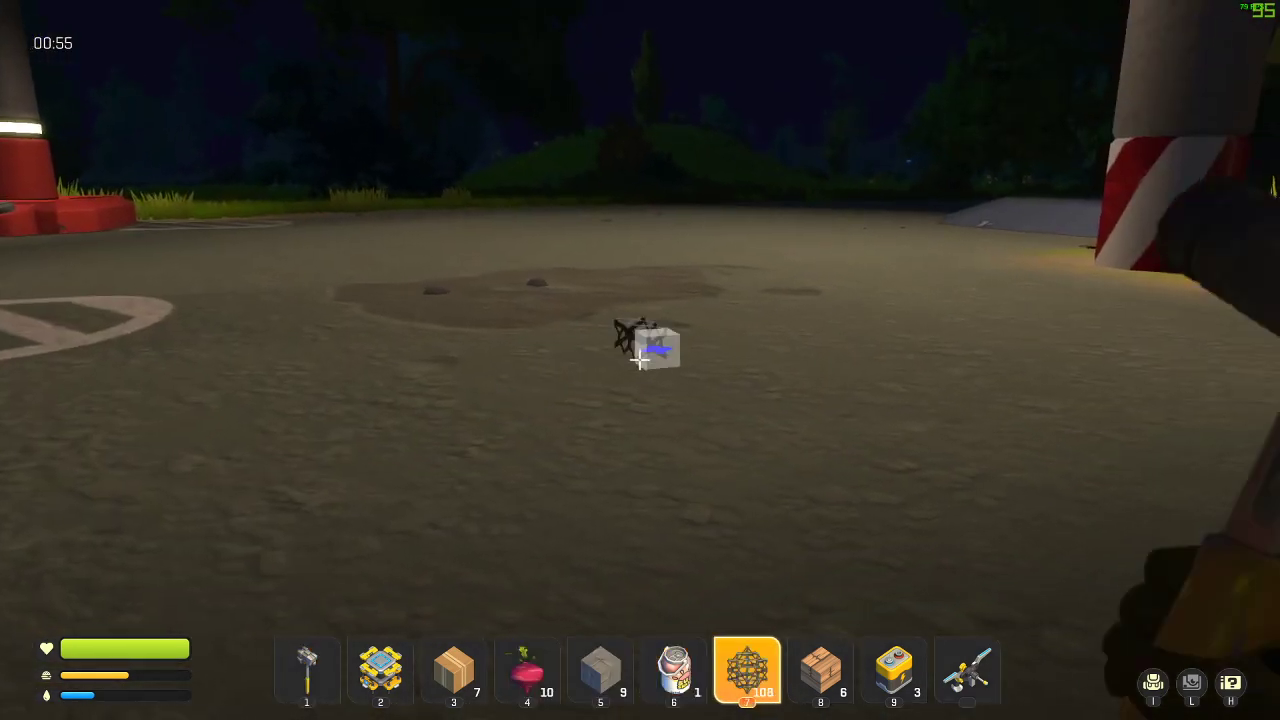
left_click(640, 360)
Drink the Sunshake can to refill hunger and thirst
scroll(640, 360, "up", 1)
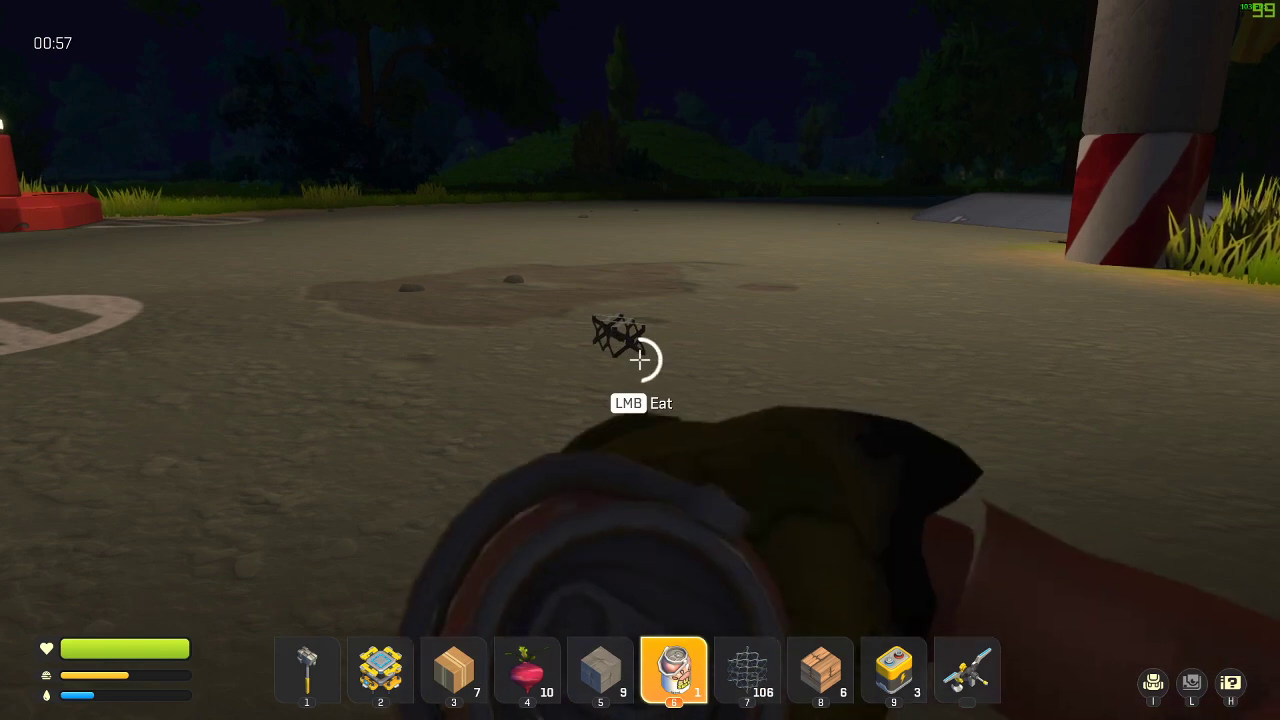
left_click(640, 360)
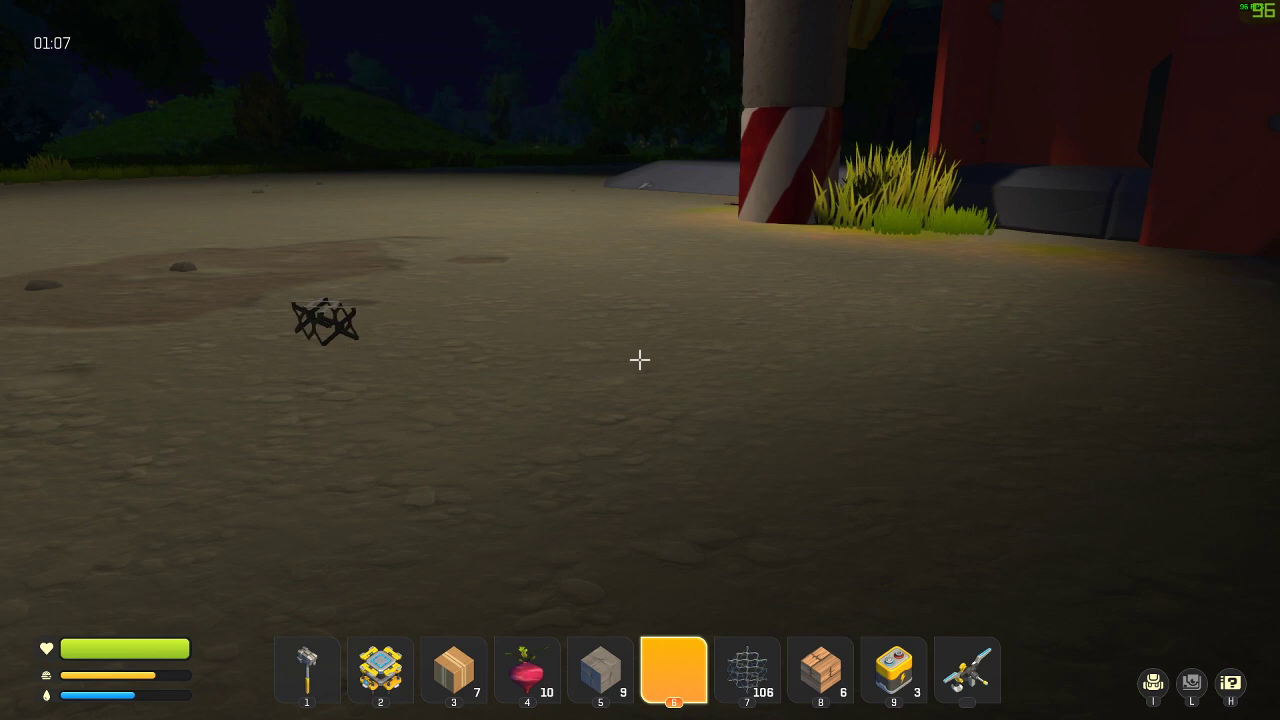
key("Return")
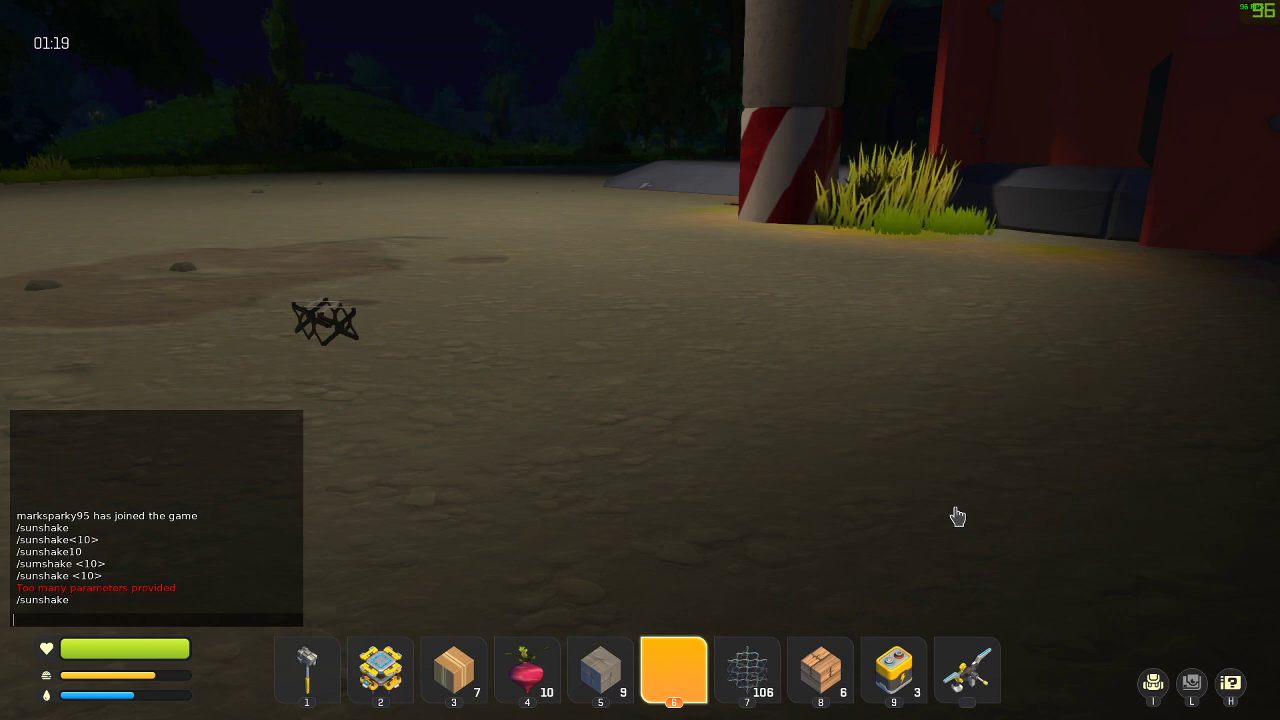
Send /components in chat to receive a stack of 10 parts in slot 6
type("/compon")
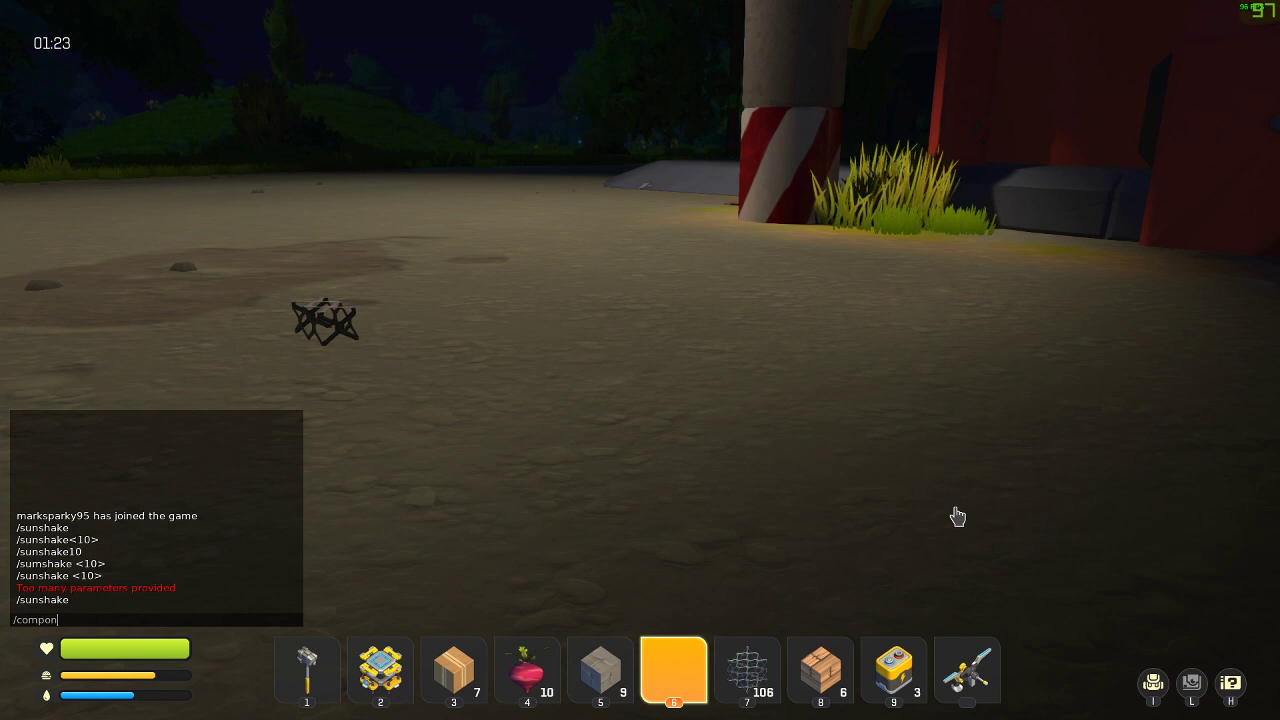
type("e")
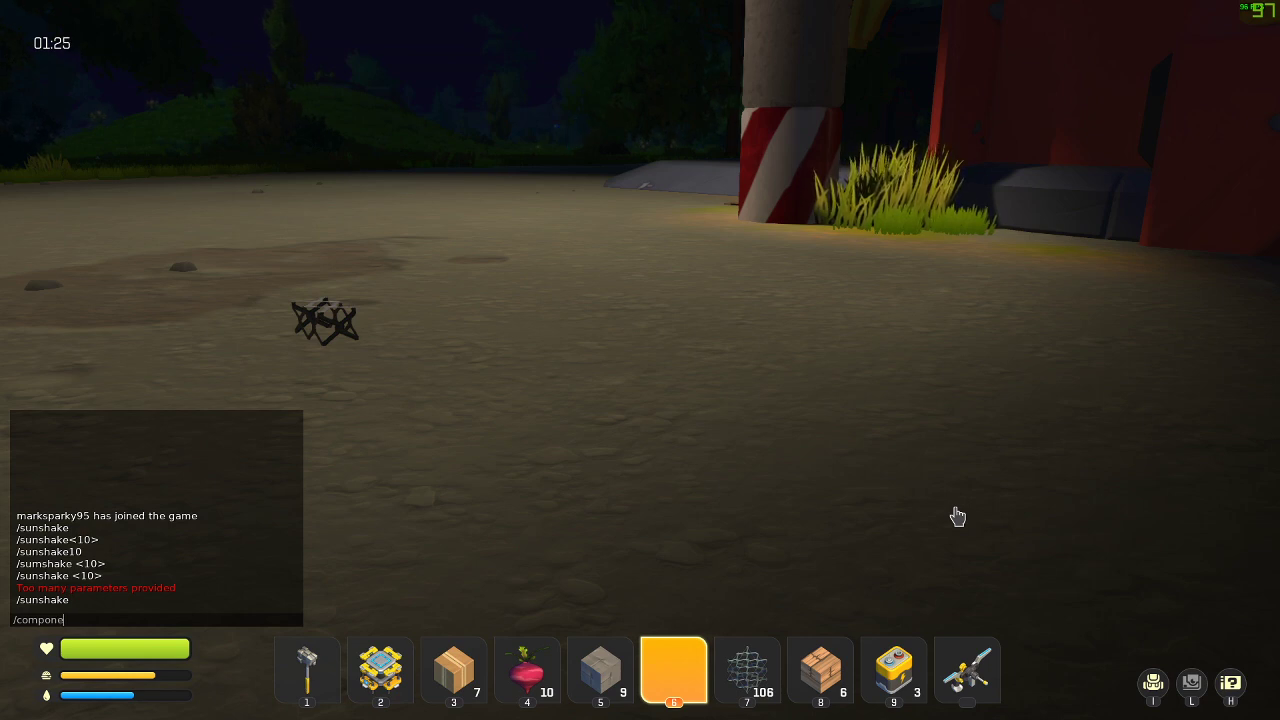
type("nt")
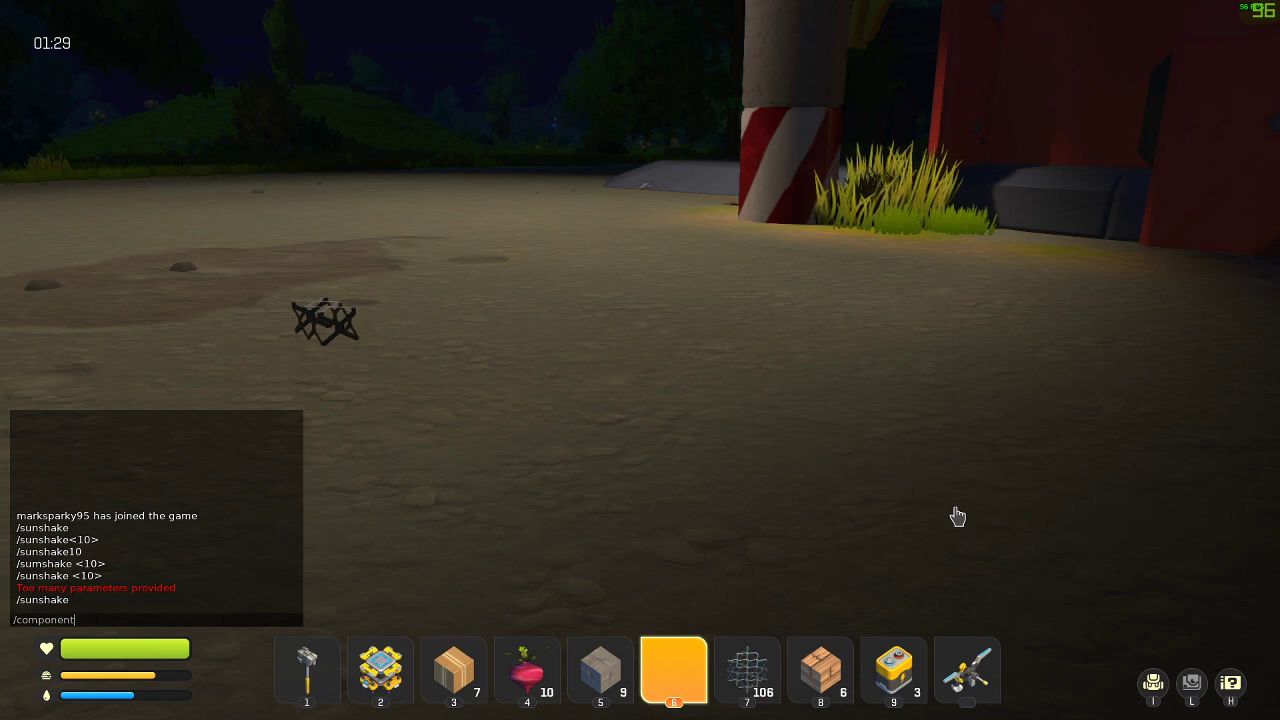
type("s")
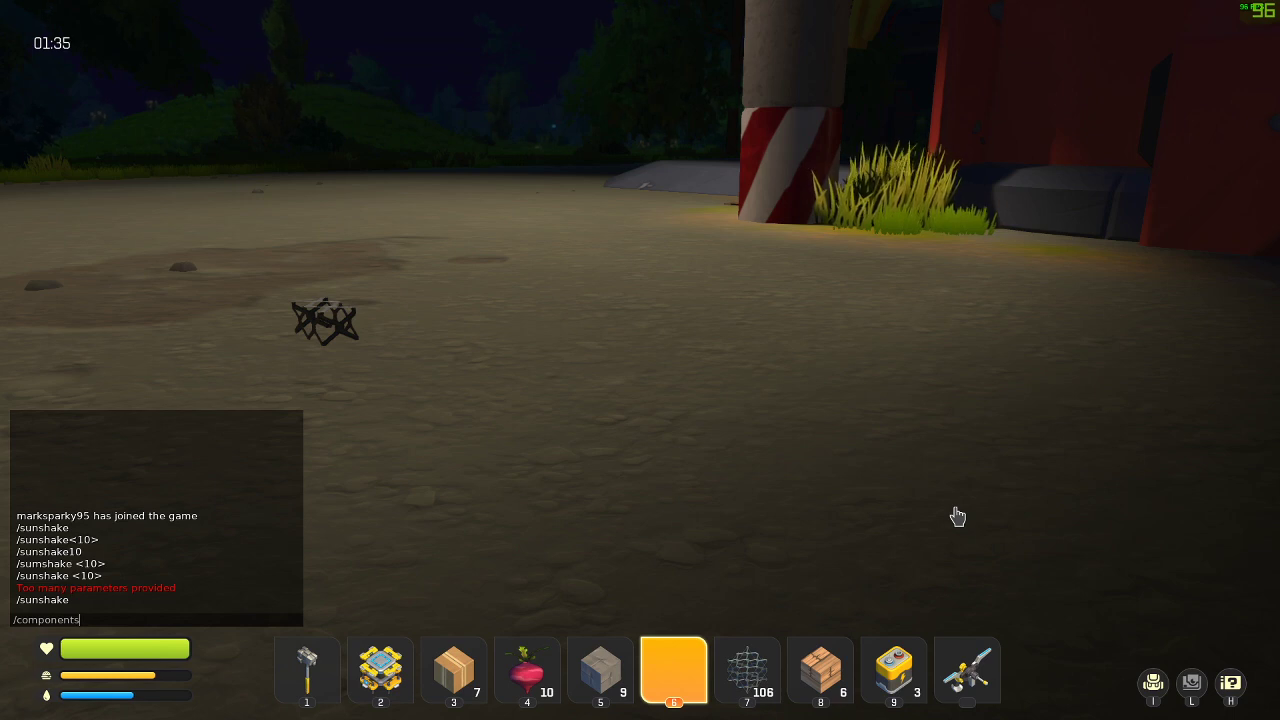
key("Return")
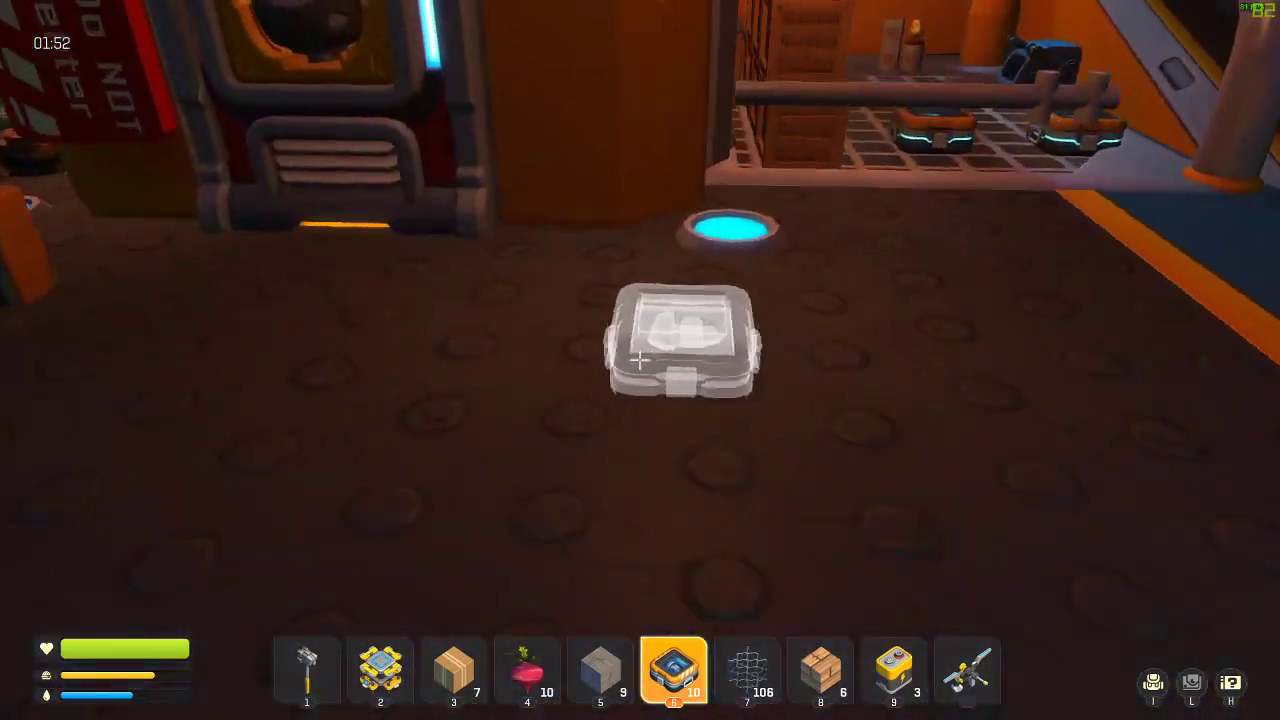
Place one of the new components on the floor inside the base
left_click(640, 360)
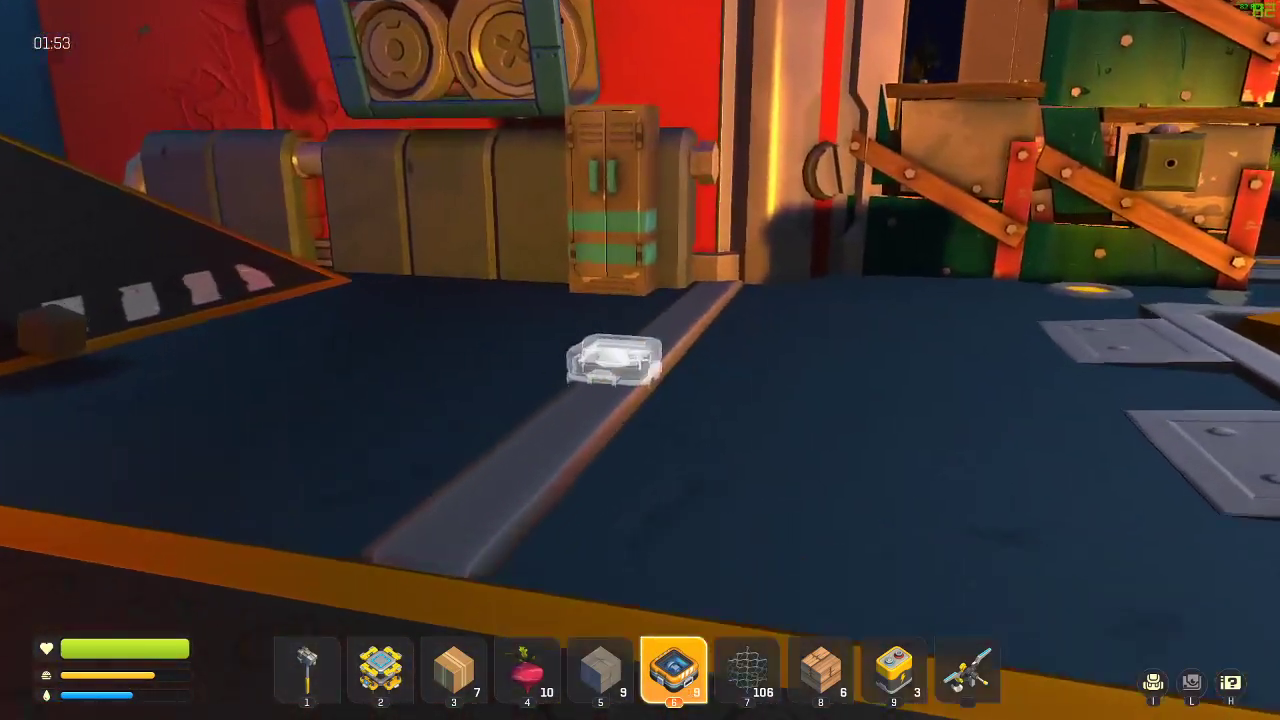